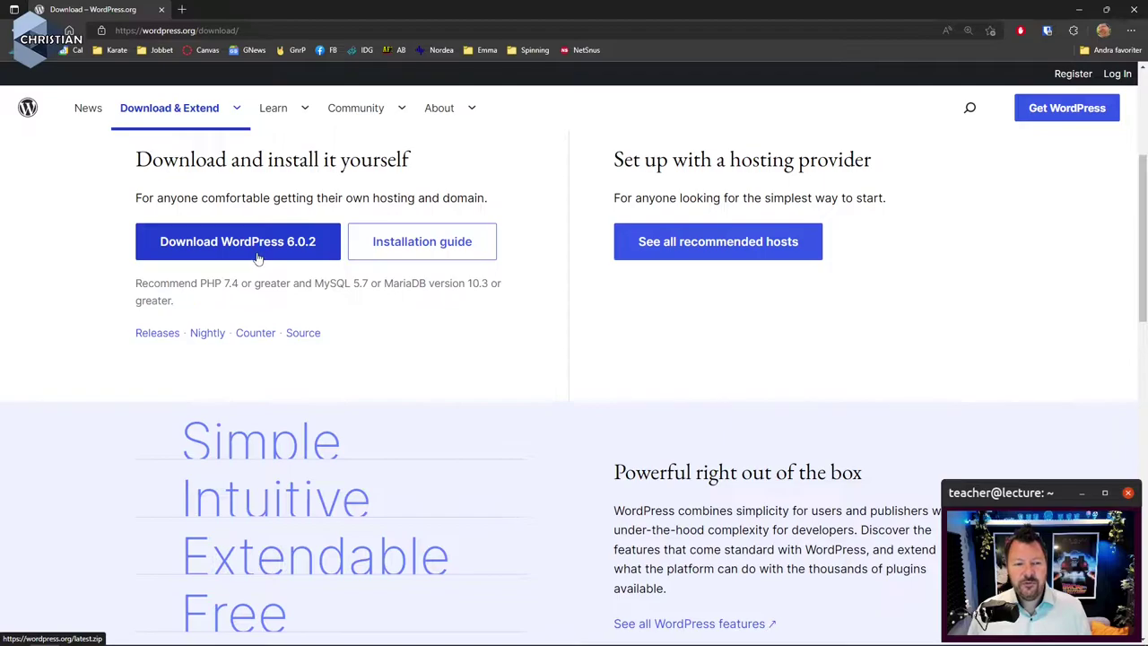
Download the WordPress 6.0.2 zip and close the Howdy! thank-you popup
{"action": "left_click", "coordinate": [257, 257]}
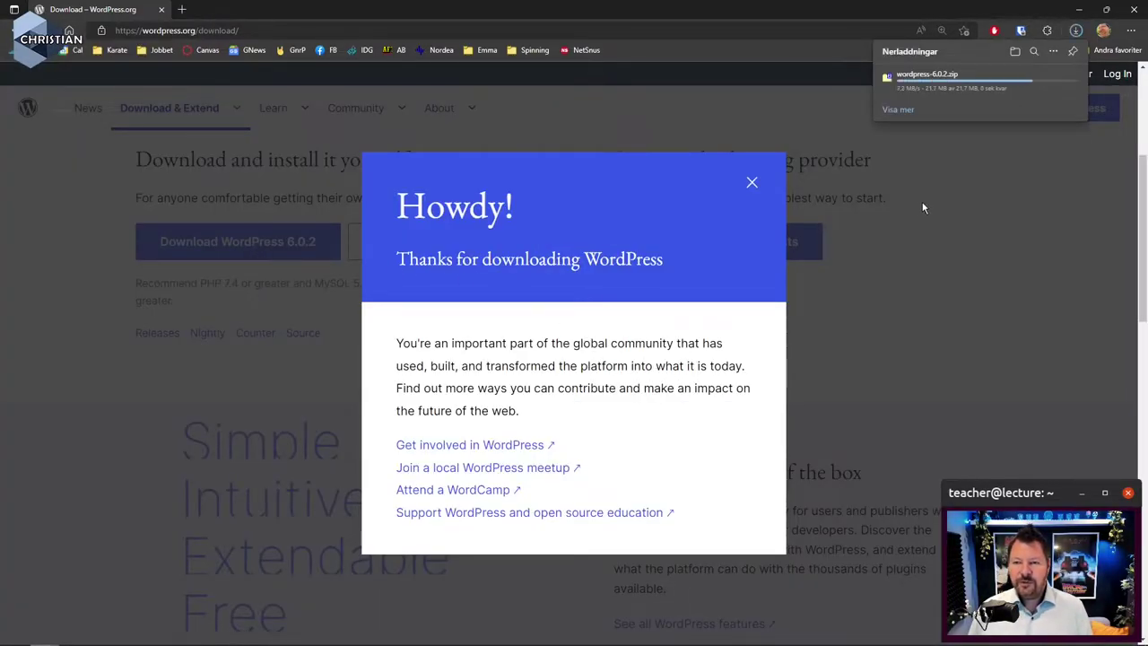
{"action": "left_click", "coordinate": [759, 191]}
Minimize the browser and show wordpress-6.0.2.zip in File Explorer's Hämtade filer folder
{"action": "left_click", "coordinate": [1079, 9]}
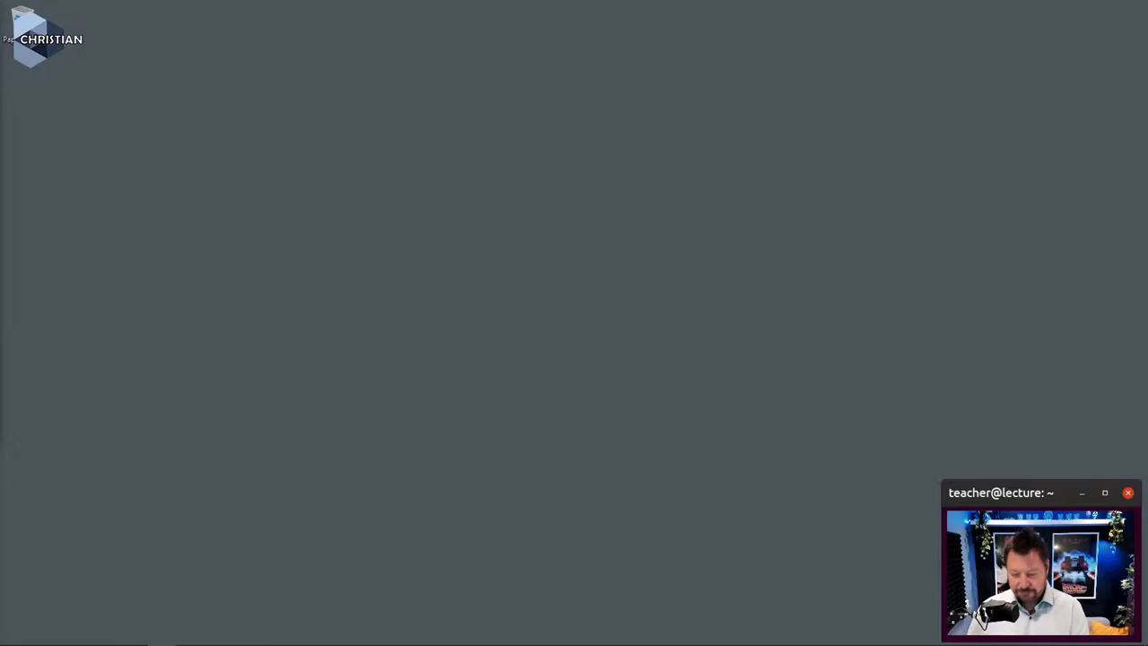
{"action": "key", "text": "super+e"}
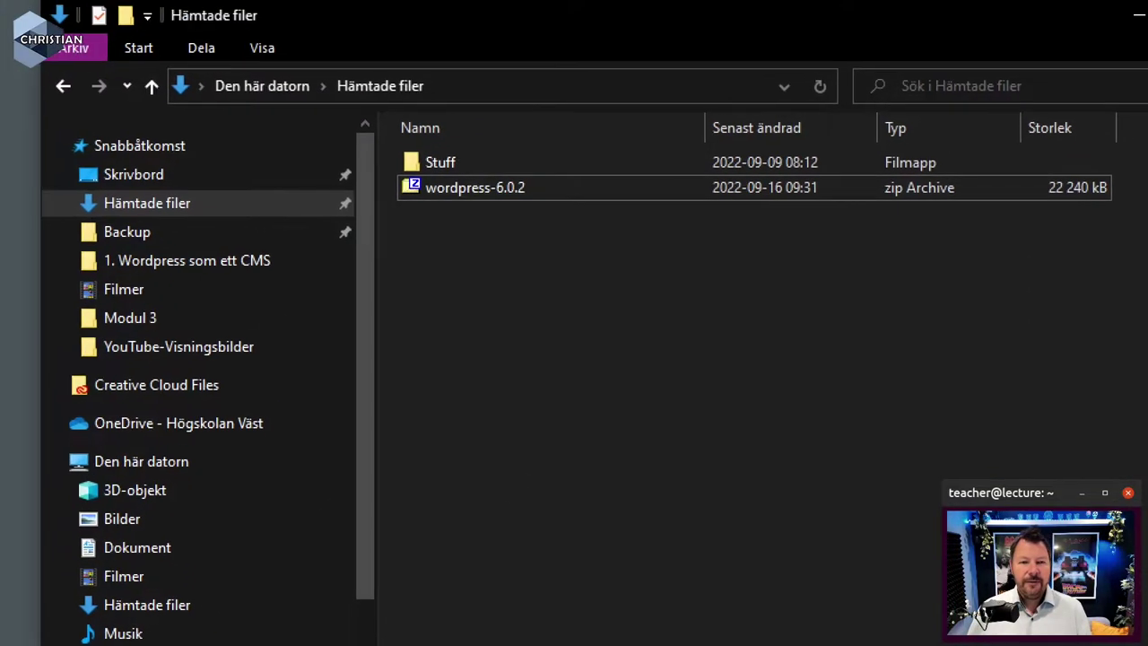
{"action": "left_click_drag", "start_coordinate": [403, 199], "coordinate": [548, 203]}
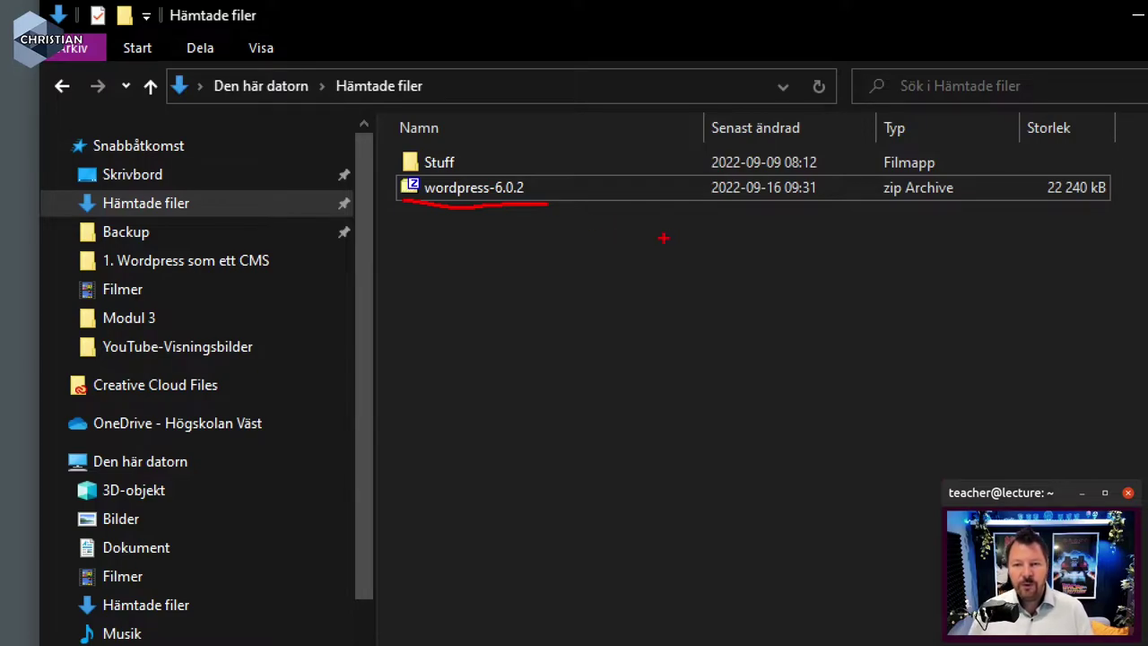
{"action": "key", "text": "Escape"}
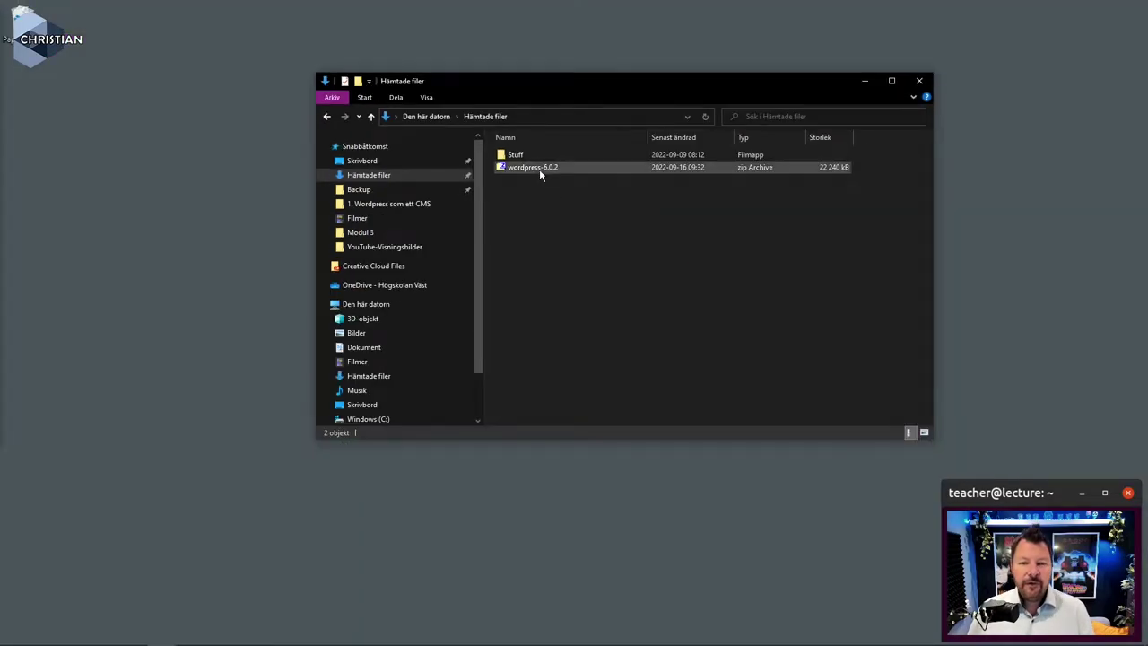
Extract the zip to a wordpress-6.0.2 folder with 7-Zip, then delete the zip archive
{"action": "right_click", "coordinate": [541, 173]}
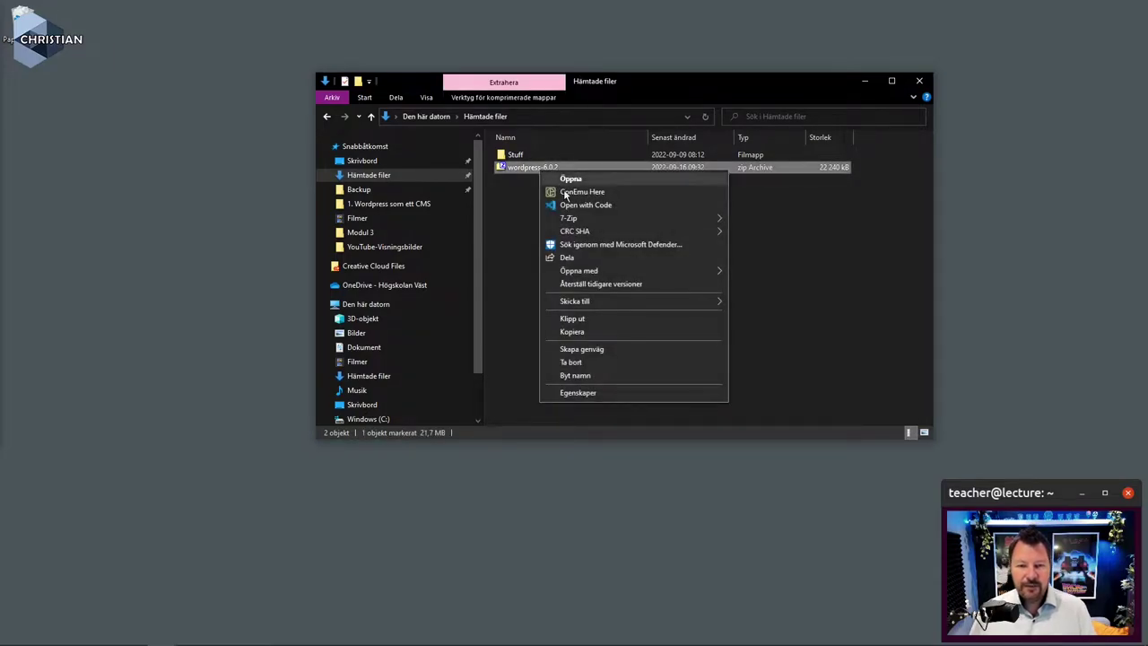
{"action": "mouse_move", "coordinate": [596, 218]}
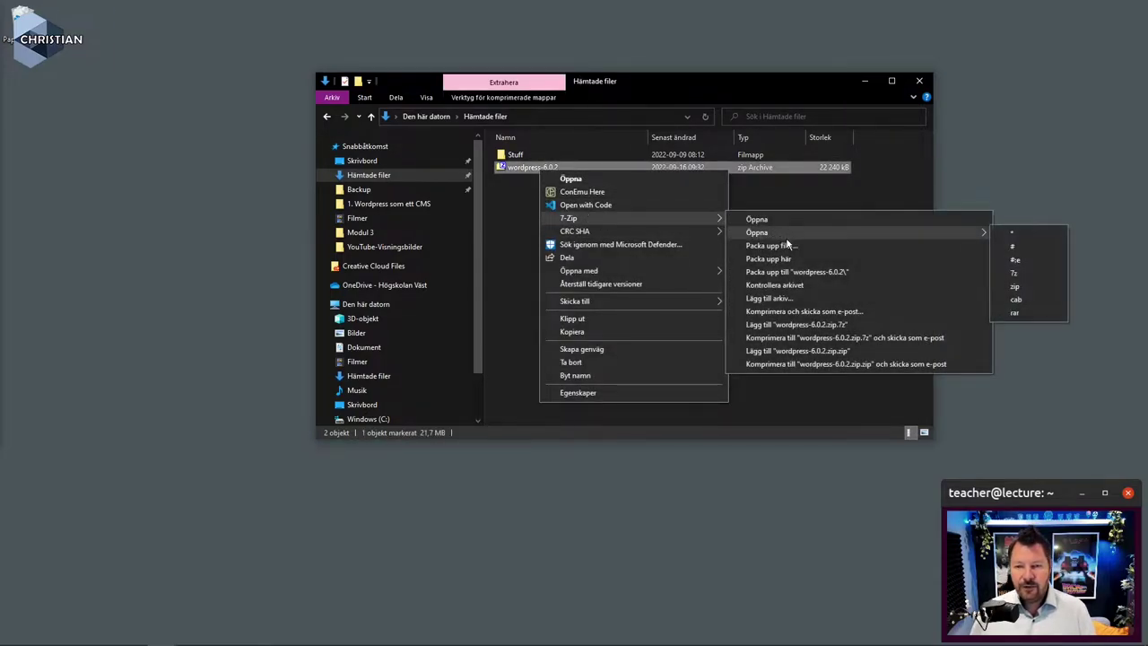
{"action": "left_click", "coordinate": [831, 272]}
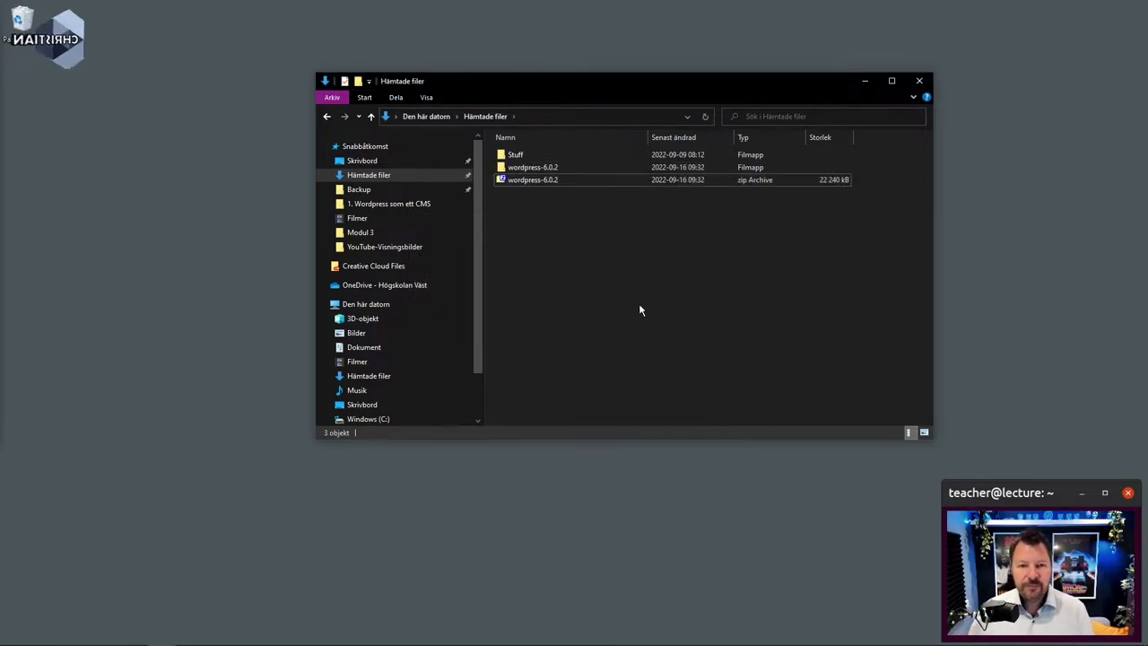
{"action": "left_click", "coordinate": [544, 183]}
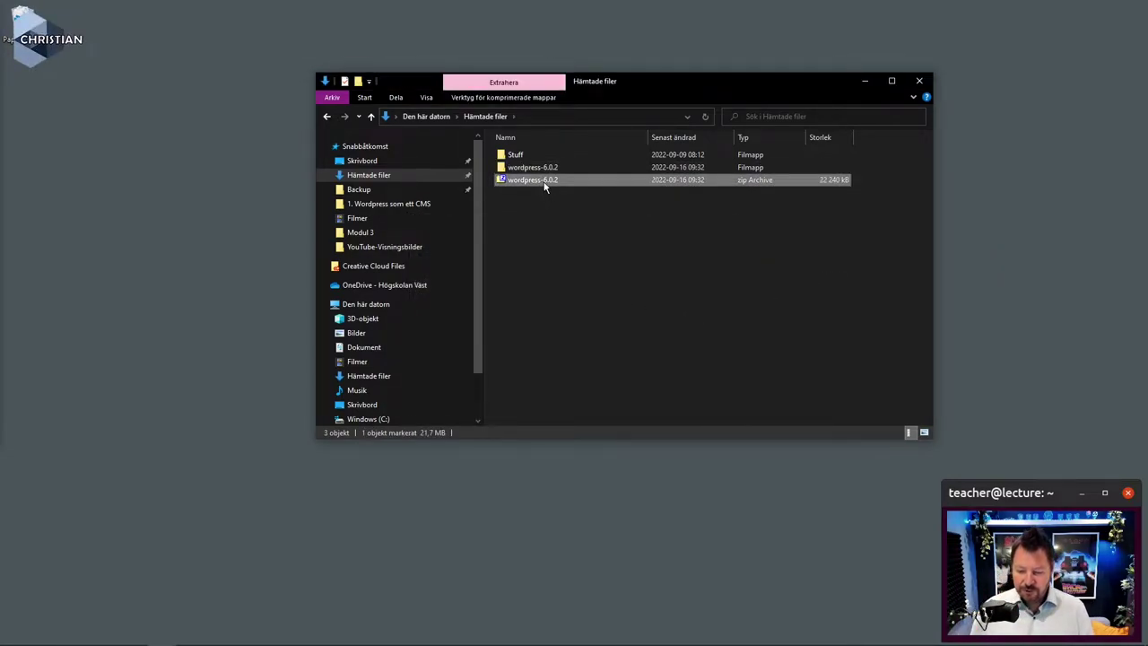
{"action": "key", "text": "Delete"}
Open wordpress-6.0.2, inspect its wordpress folder, and select that folder
{"action": "double_click", "coordinate": [539, 177]}
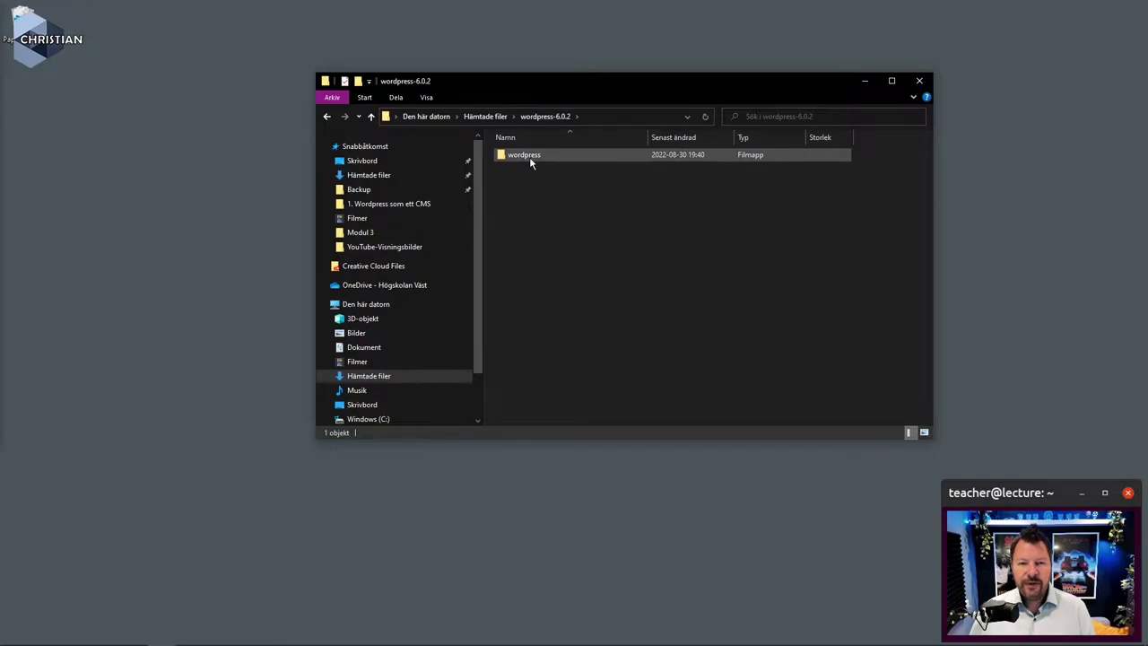
{"action": "double_click", "coordinate": [530, 156]}
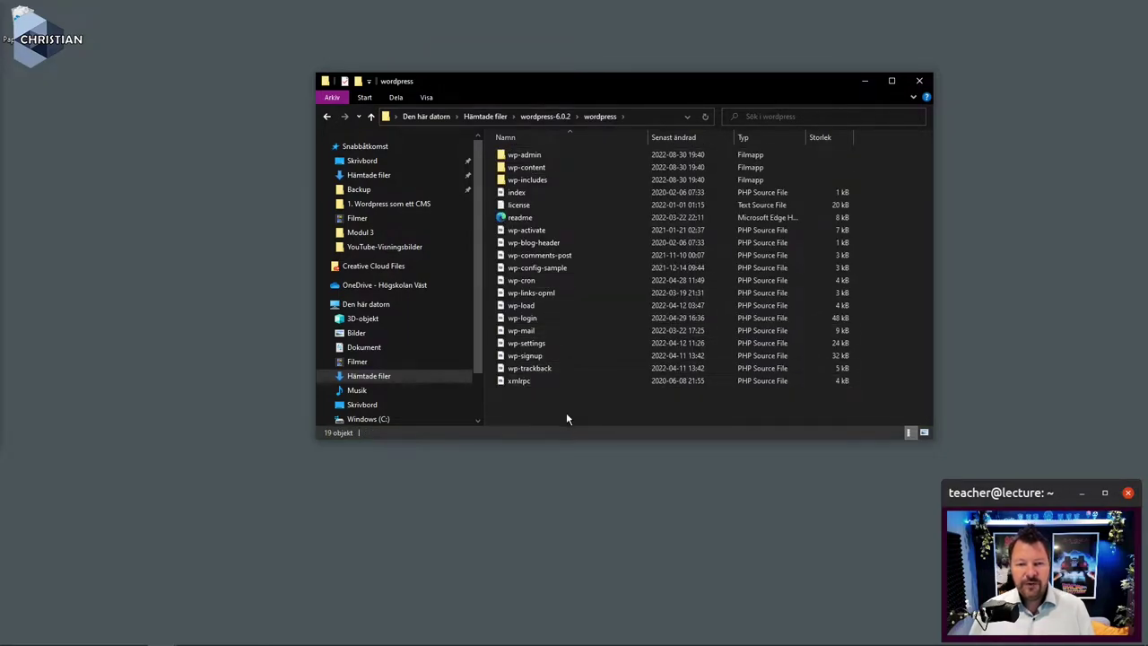
{"action": "left_click", "coordinate": [547, 117]}
{"action": "left_click", "coordinate": [569, 221]}
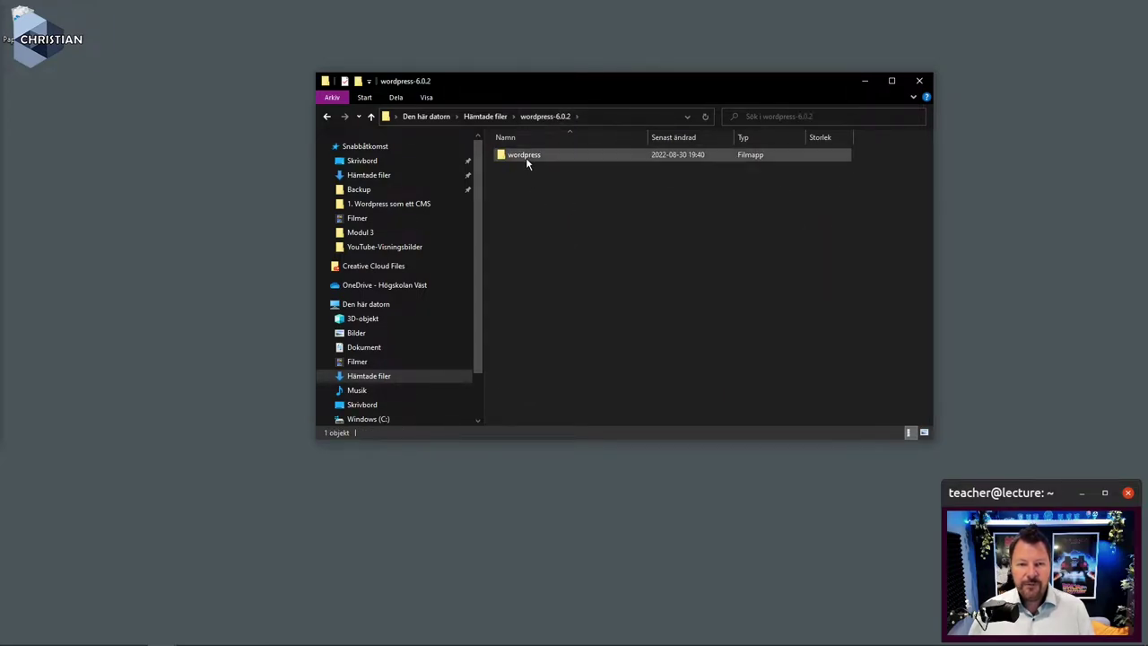
{"action": "left_click", "coordinate": [527, 158]}
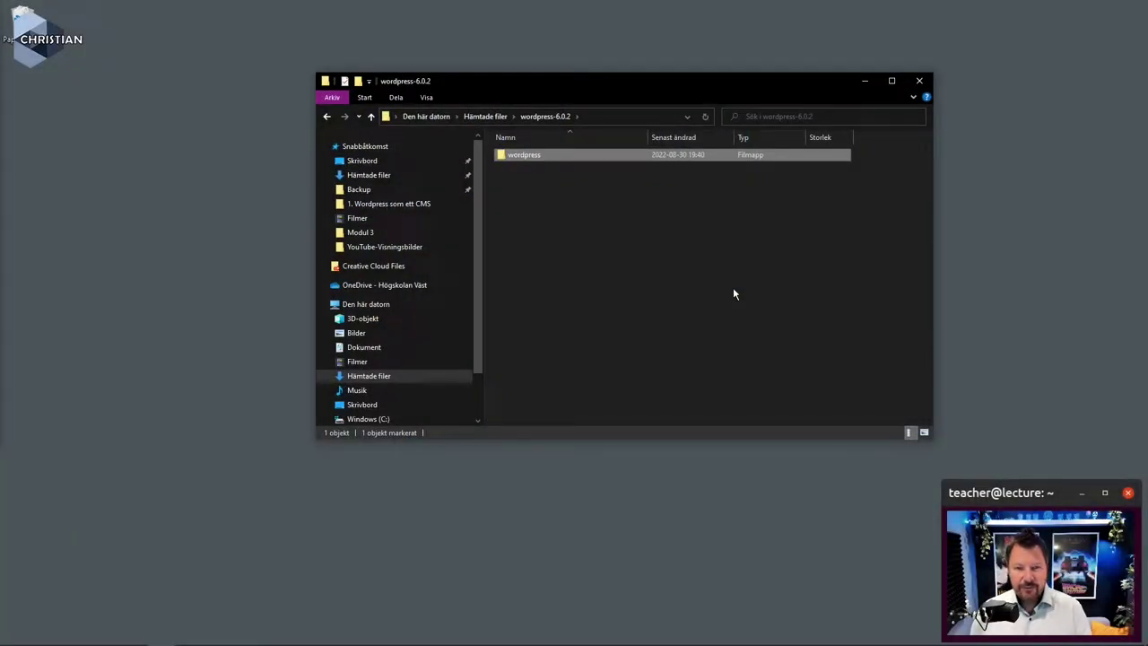
Rename the inner wordpress folder to kurssajten
{"action": "key", "text": "F2"}
{"action": "type", "text": "kurs"}
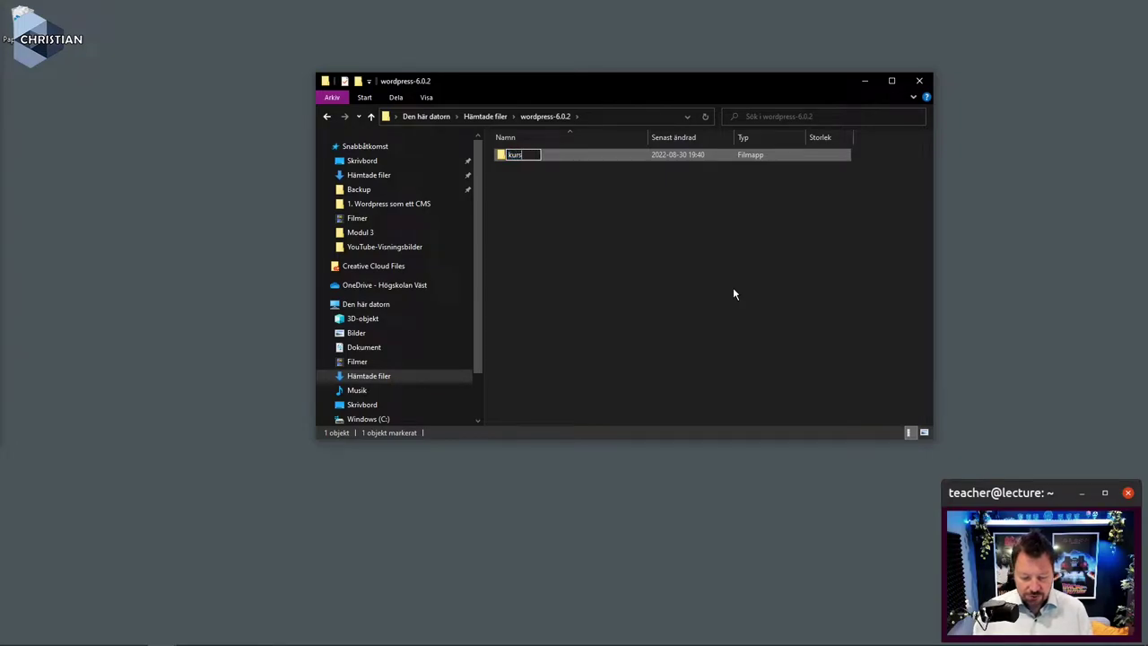
{"action": "type", "text": "sajten"}
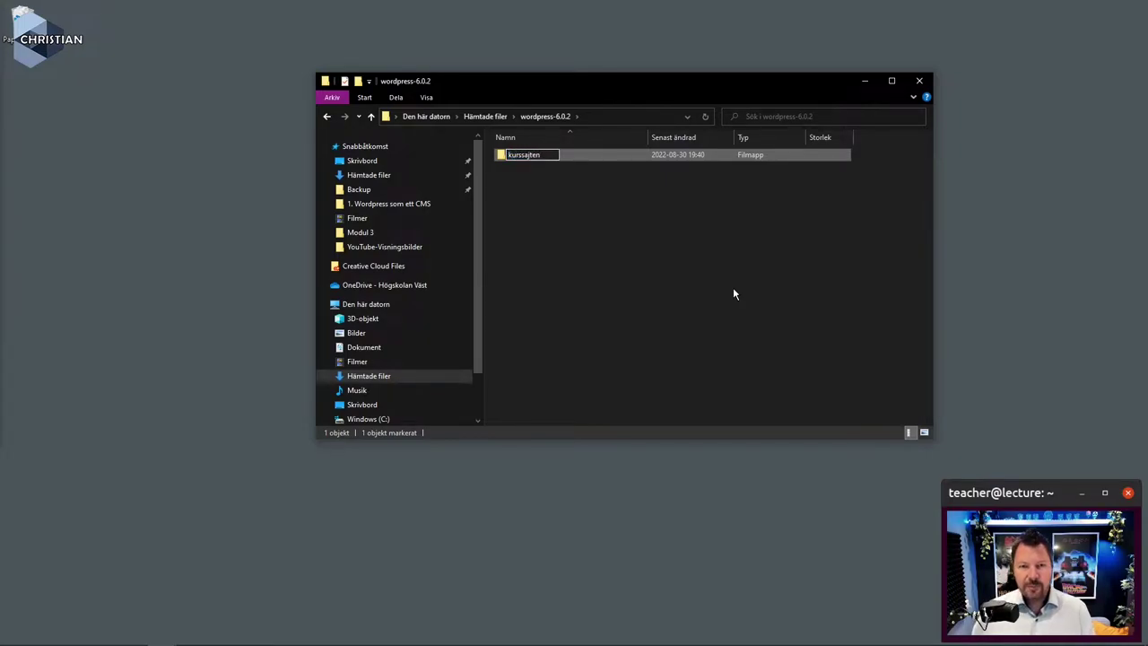
{"action": "key", "text": "Return"}
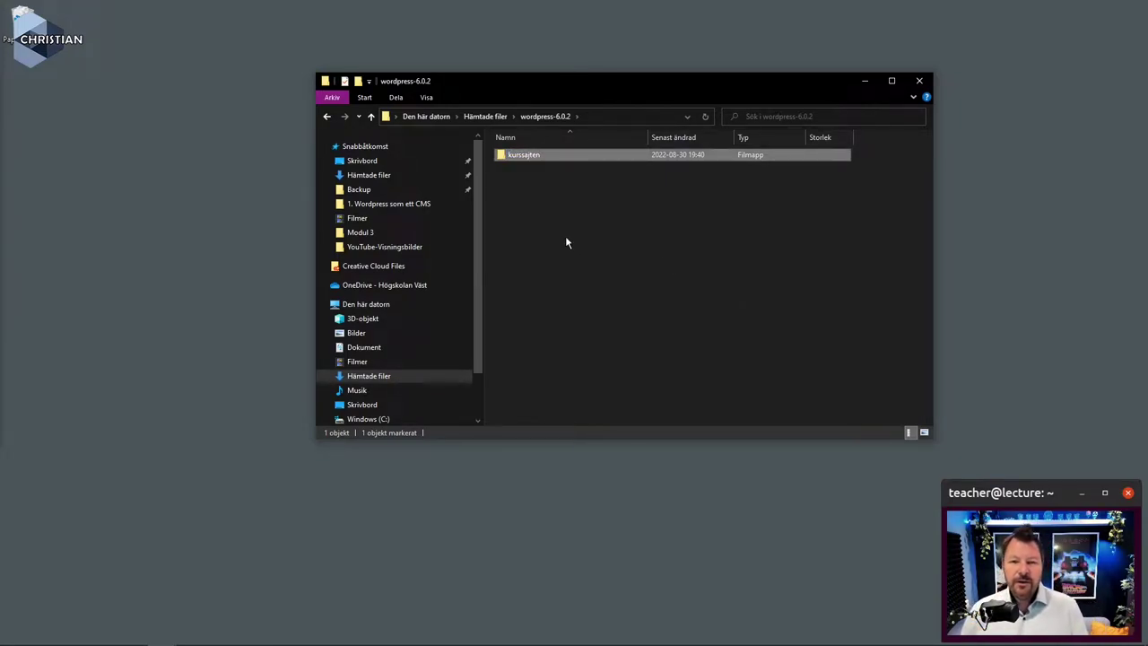
{"action": "left_click", "coordinate": [566, 239]}
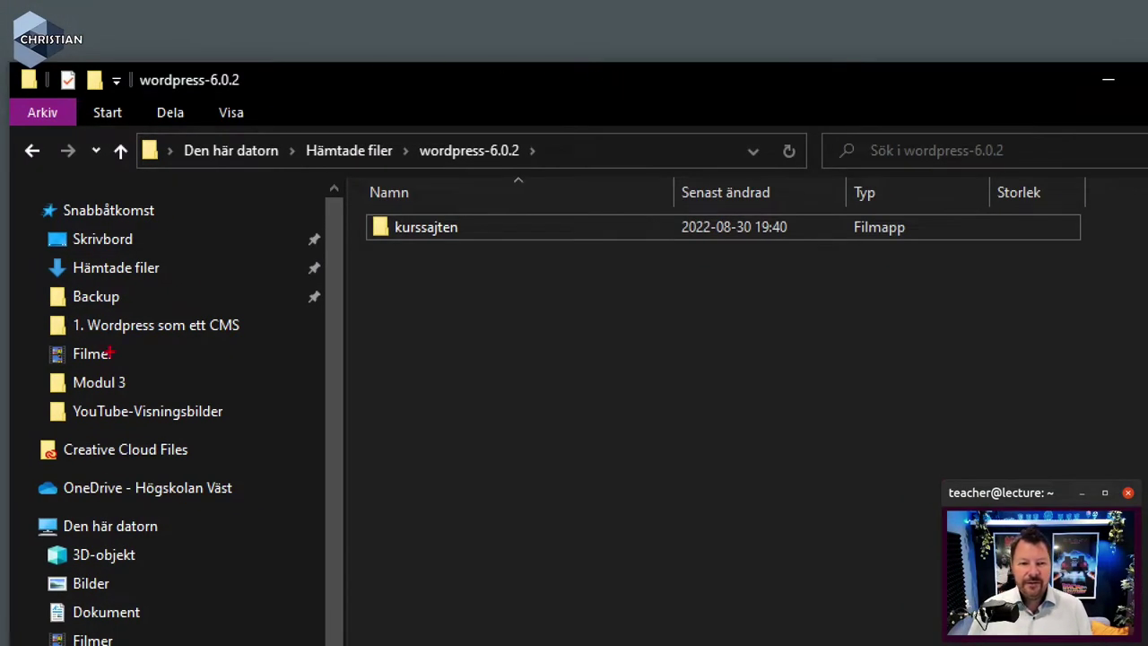
{"action": "left_click_drag", "start_coordinate": [359, 239], "coordinate": [523, 235]}
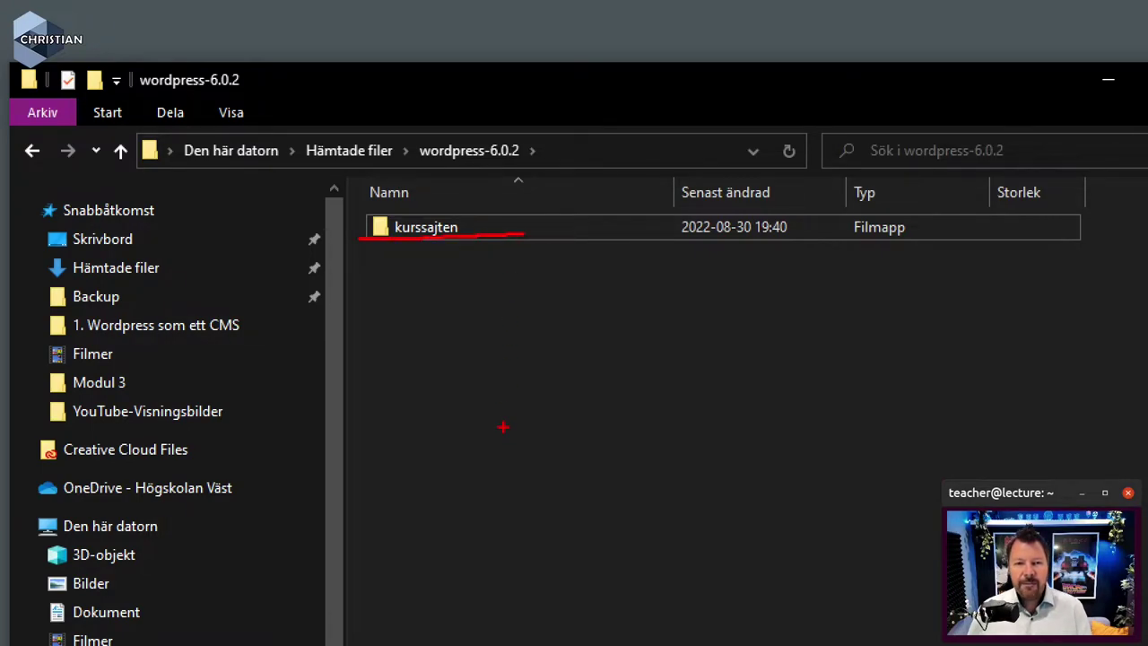
{"action": "key", "text": "Escape"}
Check kurssajten's contents, return to wordpress-6.0.2, and move the Explorer window up and right
{"action": "double_click", "coordinate": [525, 154]}
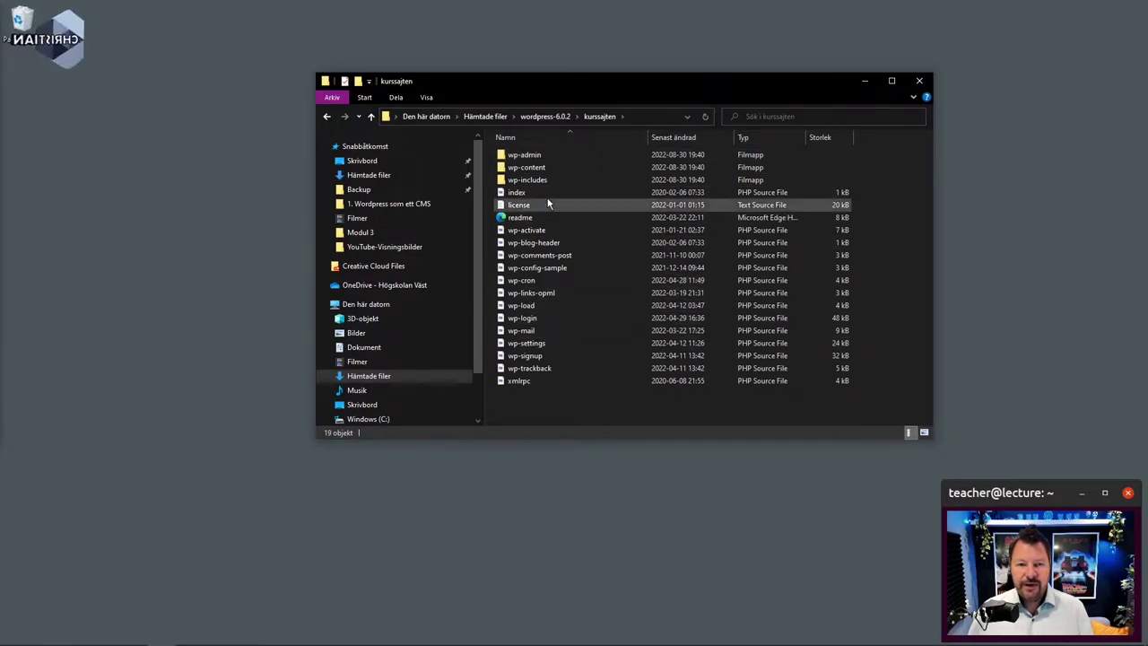
{"action": "left_click", "coordinate": [546, 117]}
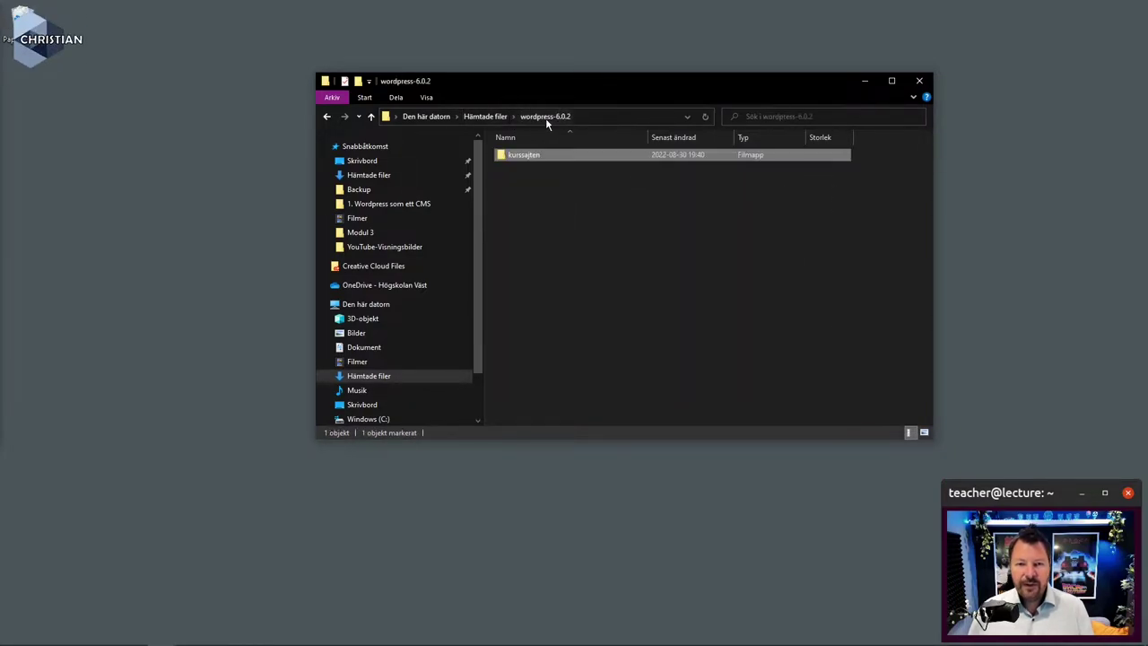
{"action": "left_click", "coordinate": [488, 118]}
{"action": "left_click", "coordinate": [533, 169]}
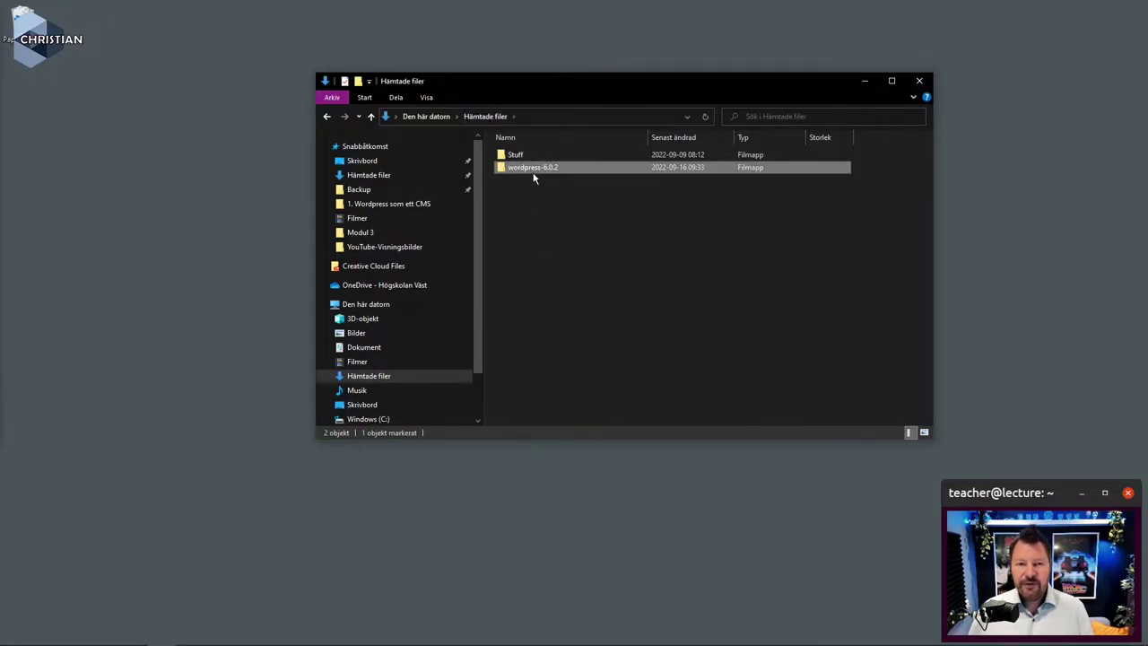
{"action": "double_click", "coordinate": [533, 170]}
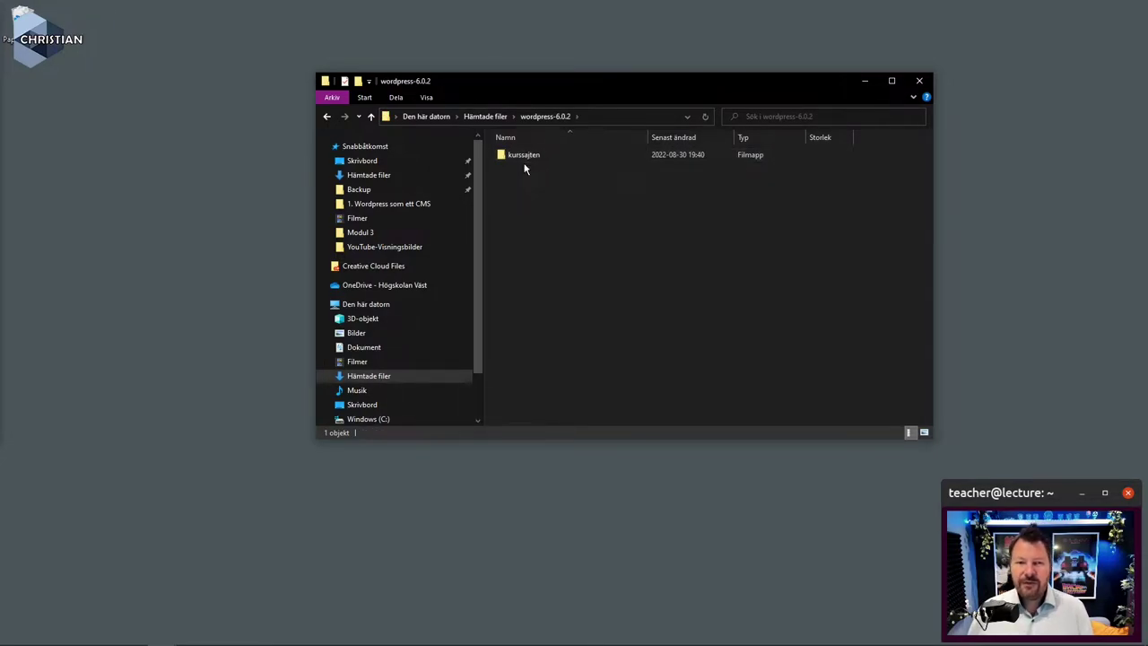
{"action": "double_click", "coordinate": [523, 155]}
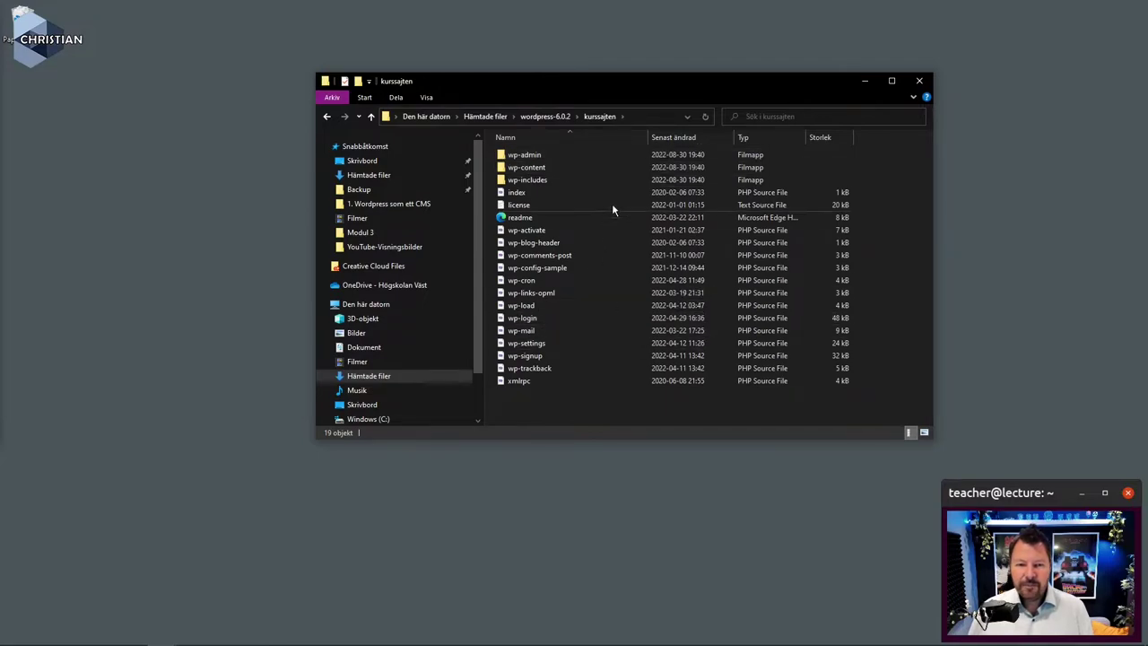
{"action": "left_click", "coordinate": [562, 117]}
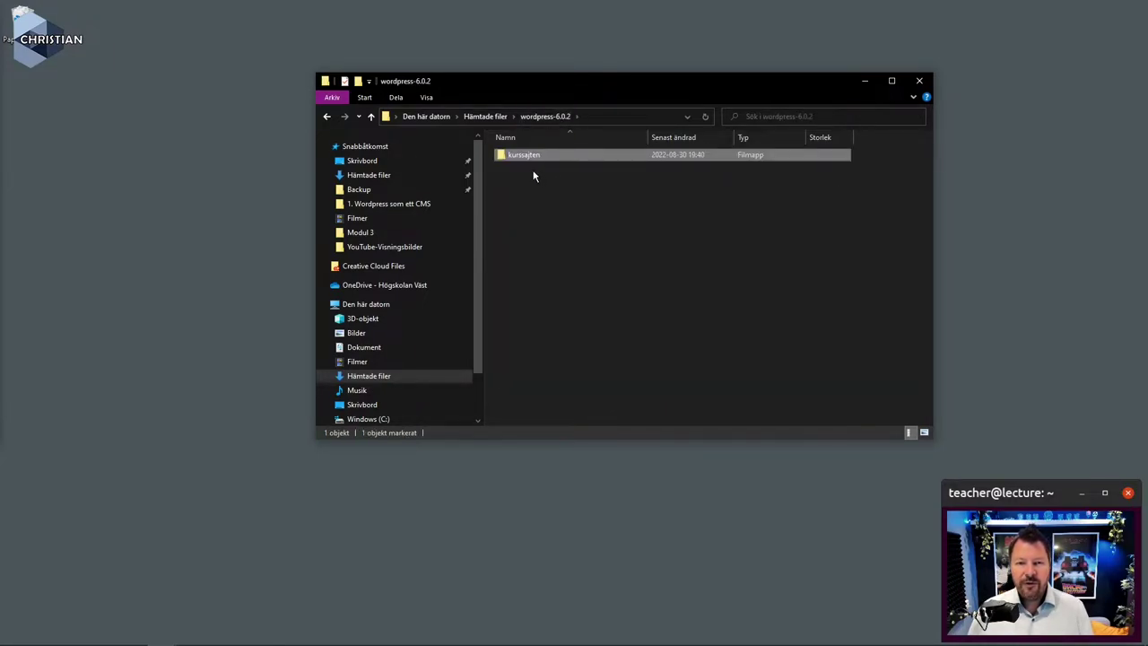
{"action": "left_click", "coordinate": [536, 175]}
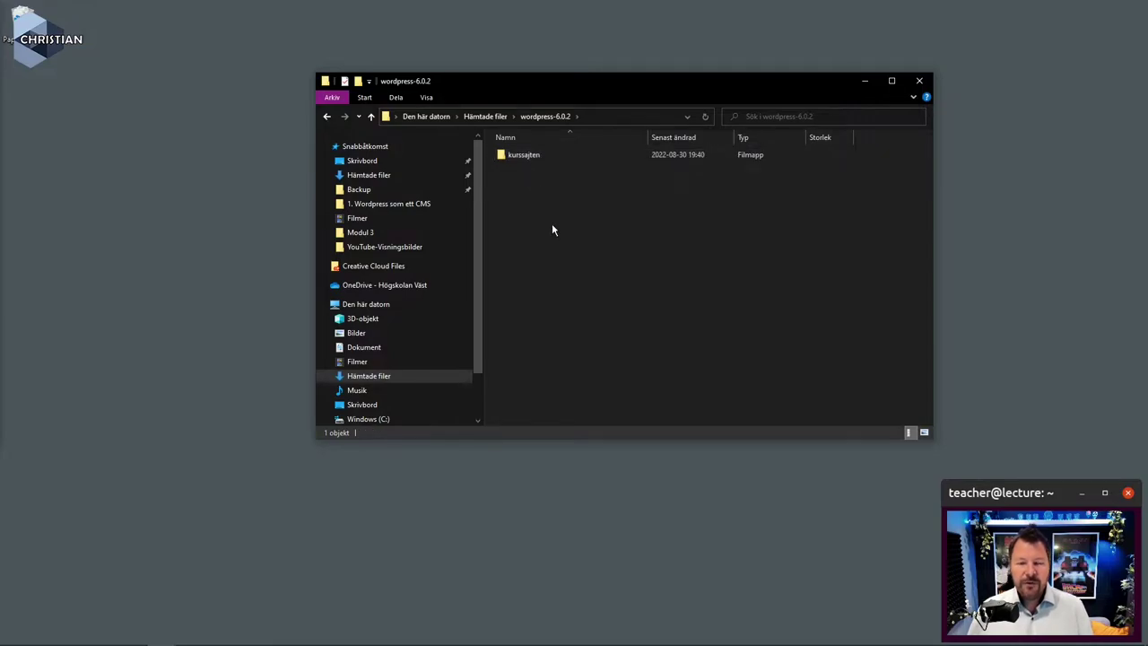
{"action": "left_click_drag", "start_coordinate": [582, 93], "coordinate": [769, 49]}
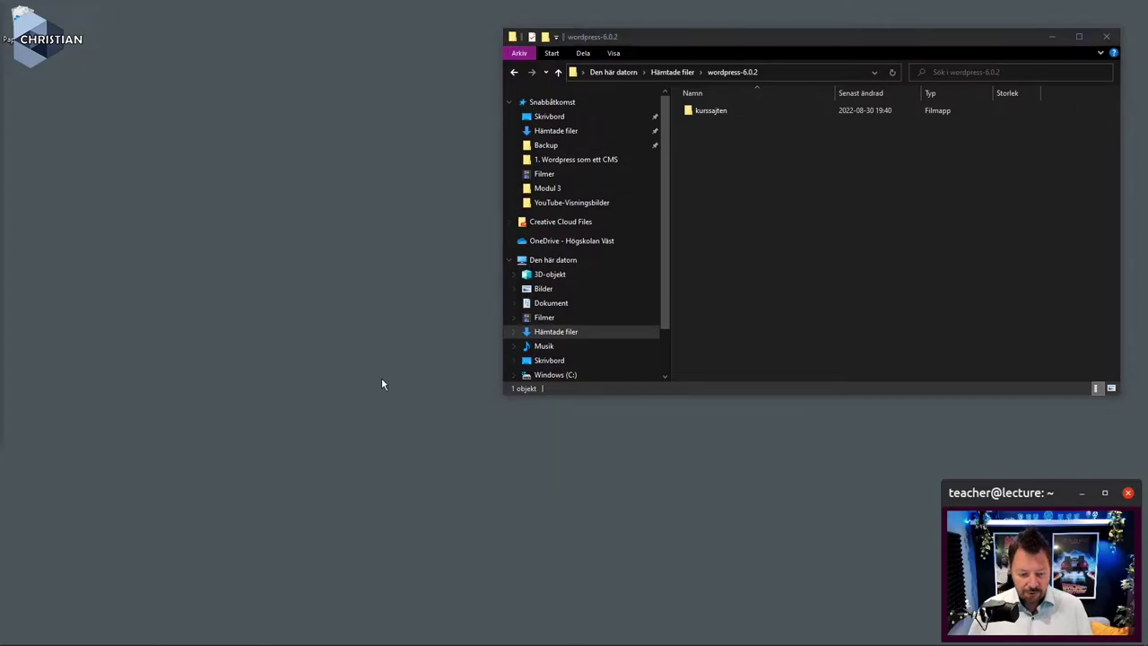
Launch Cyberduck from the Start search and place its window at the upper left
{"action": "key", "text": "super"}
{"action": "type", "text": "cyb"}
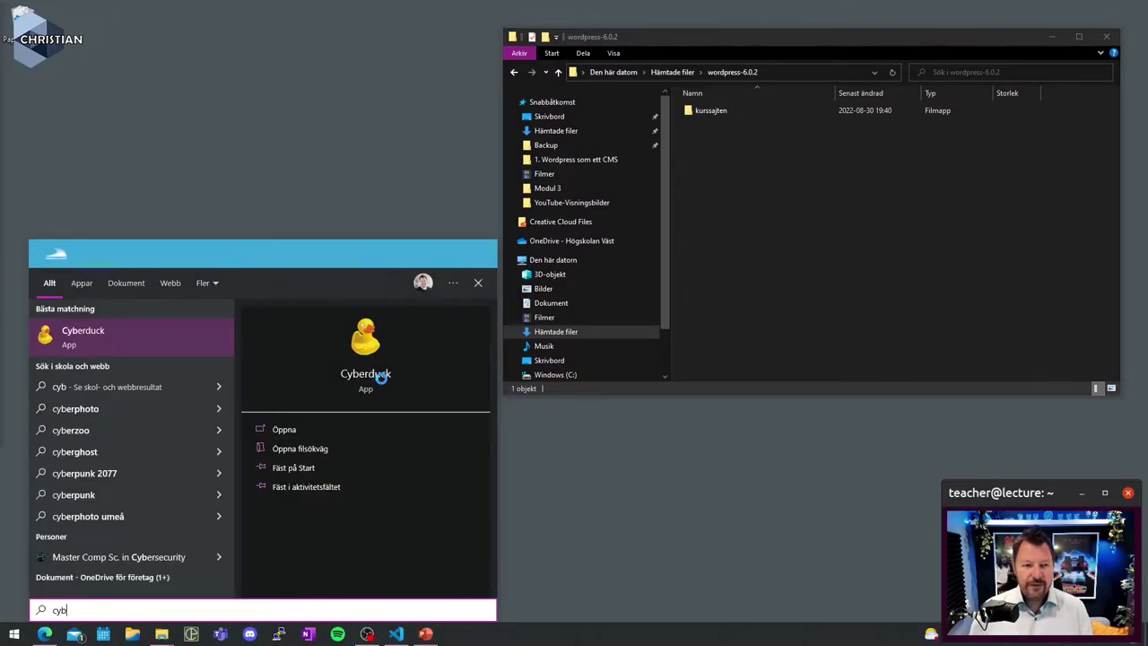
{"action": "key", "text": "Return"}
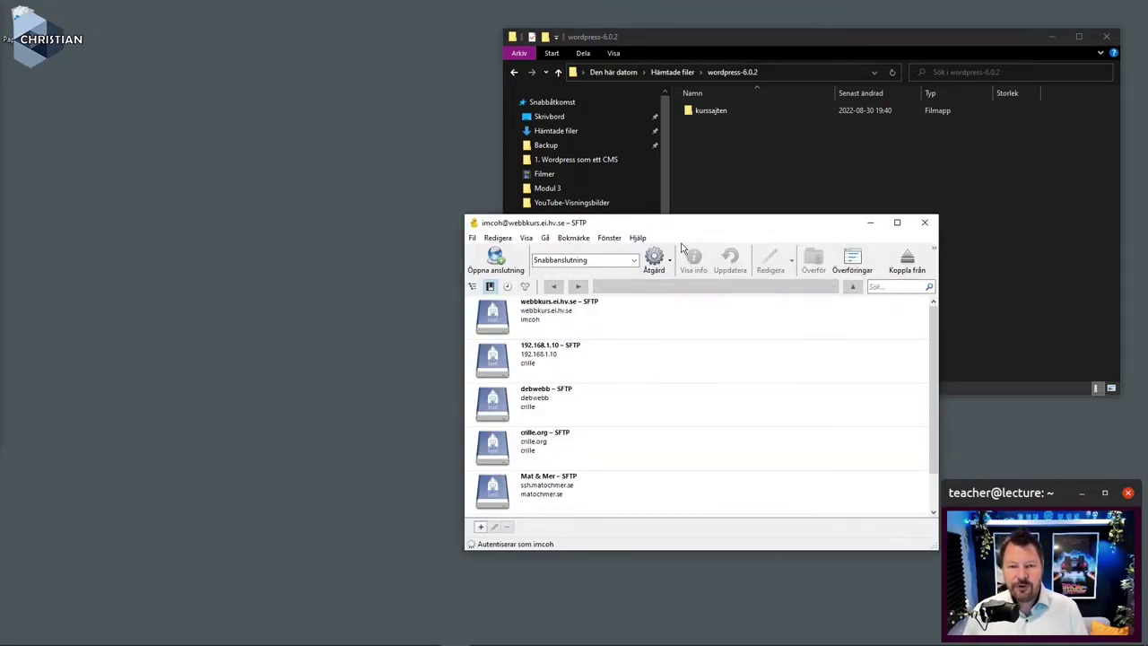
{"action": "left_click_drag", "start_coordinate": [700, 222], "coordinate": [314, 72]}
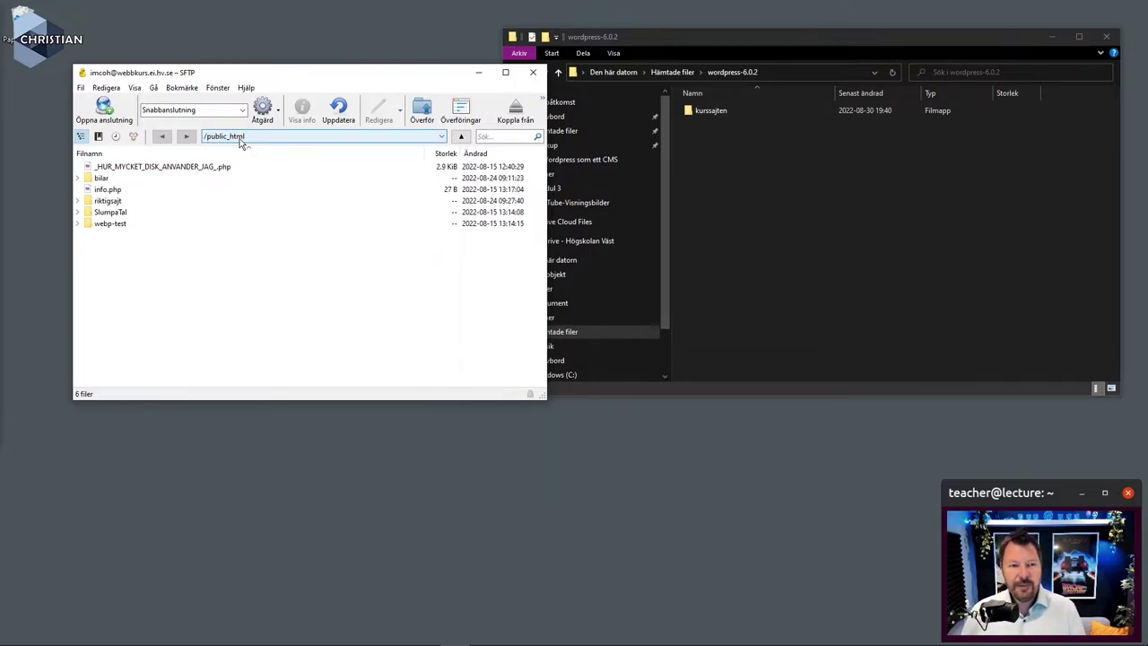
Browse Cyberduck from the server root into public_html, then select kurssajten in Explorer
{"action": "left_click", "coordinate": [240, 140]}
{"action": "left_click", "coordinate": [232, 156]}
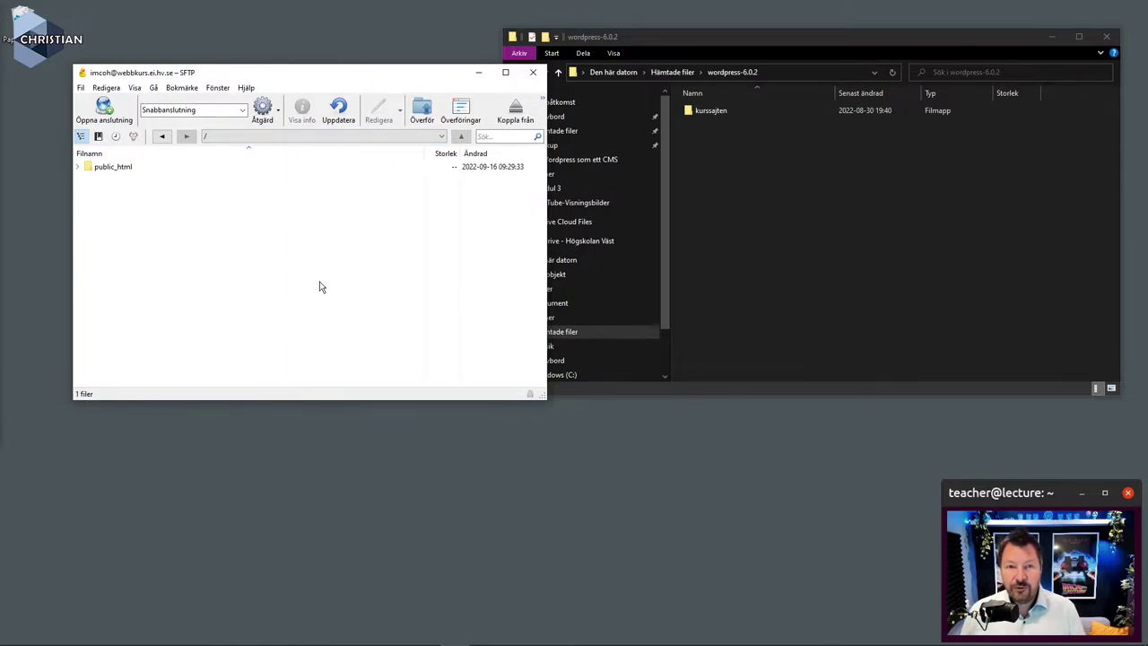
{"action": "double_click", "coordinate": [114, 169]}
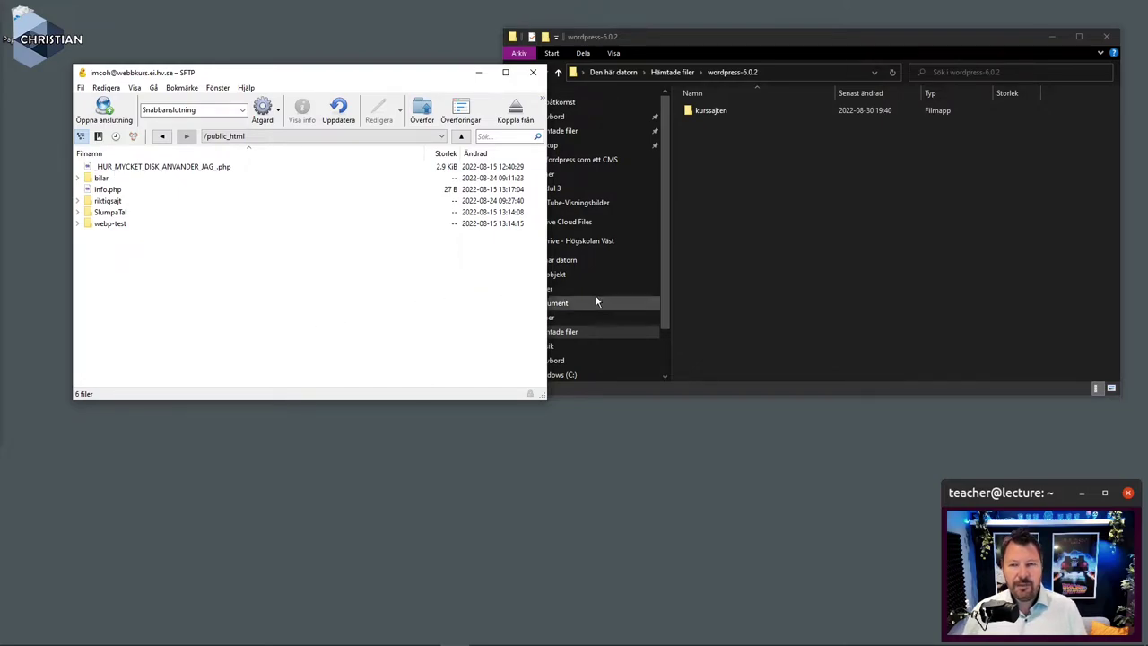
{"action": "left_click", "coordinate": [784, 180]}
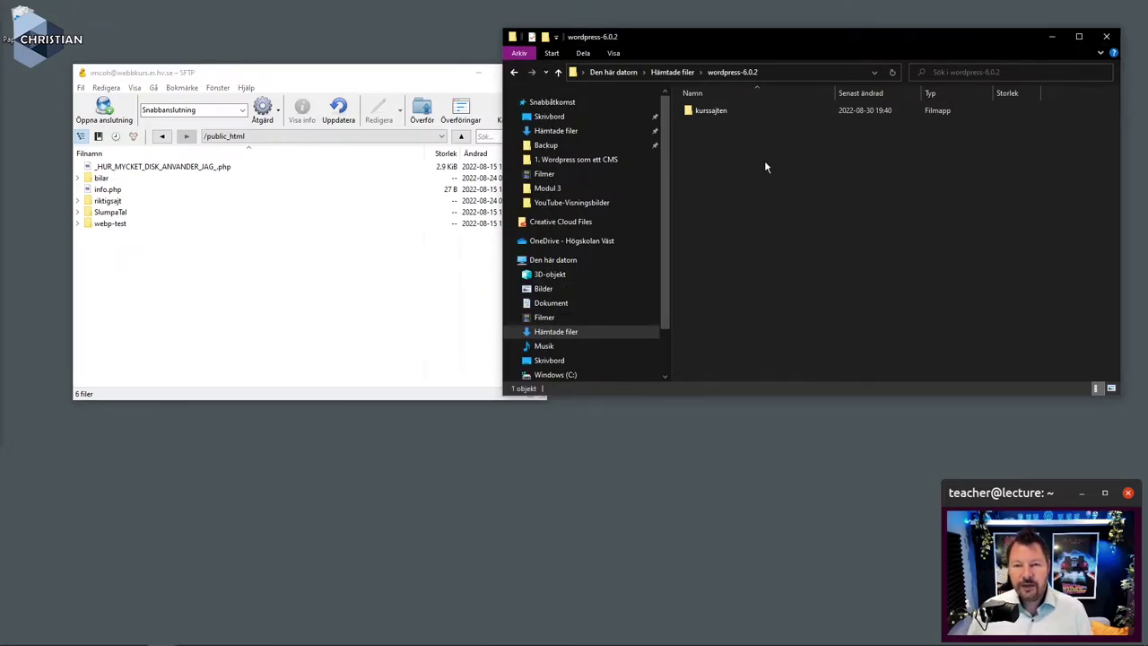
{"action": "left_click", "coordinate": [713, 113]}
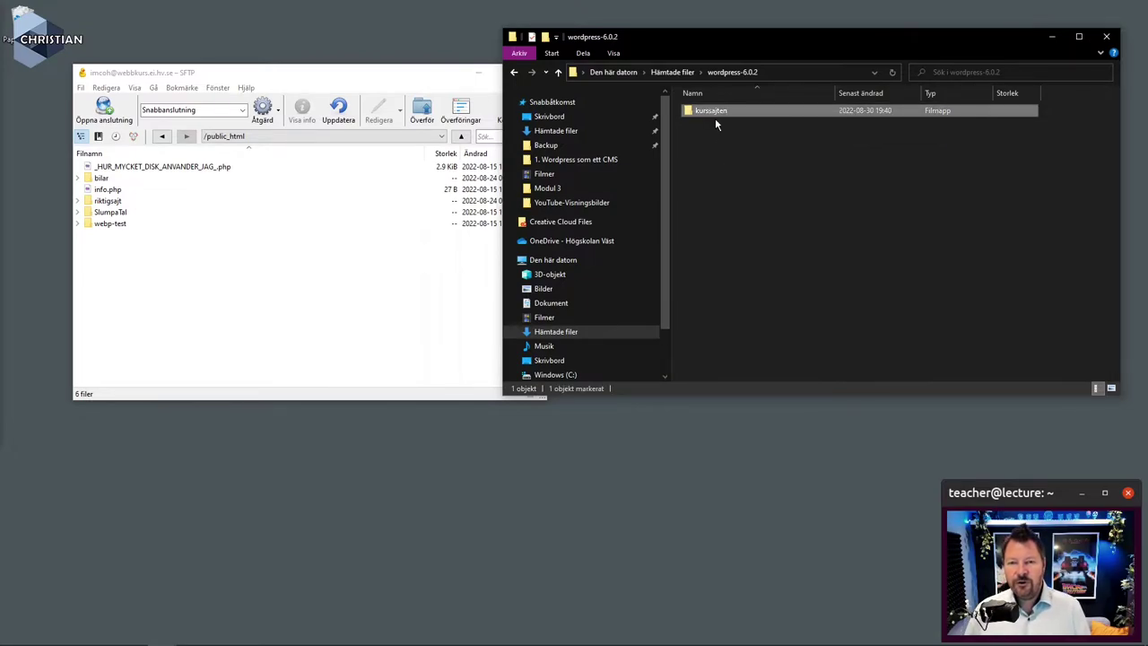
Drag the local kurssajten folder into public_html and follow the 59.0 MiB upload to completion
{"action": "double_click", "coordinate": [710, 113]}
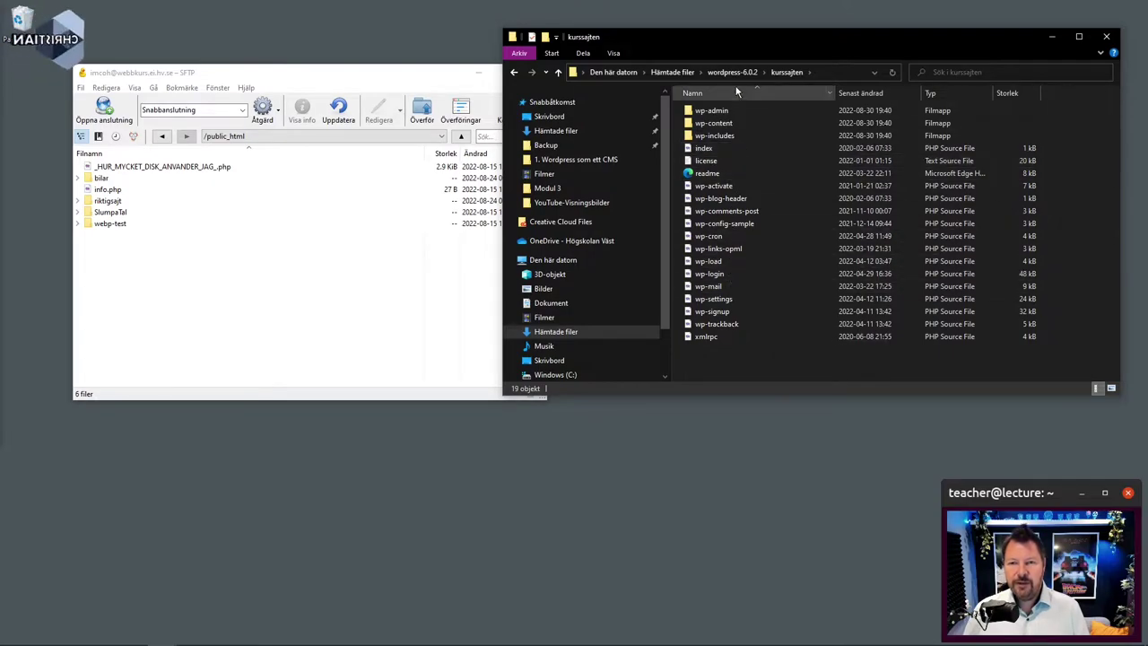
{"action": "left_click", "coordinate": [733, 71]}
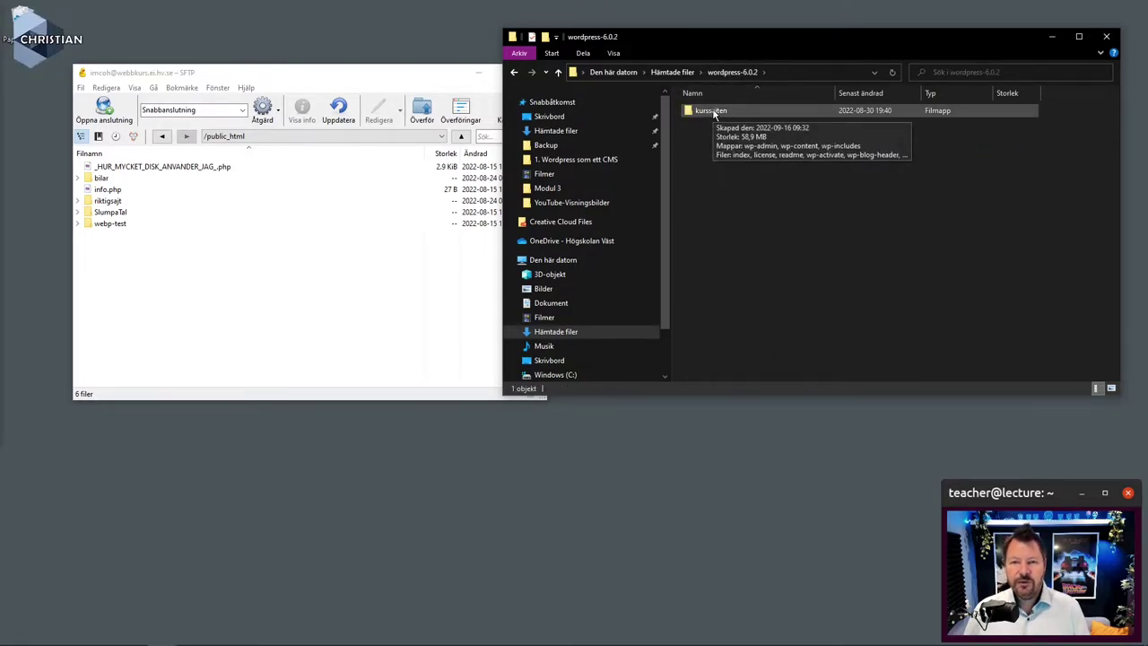
{"action": "left_click", "coordinate": [715, 113]}
{"action": "left_click_drag", "start_coordinate": [714, 114], "coordinate": [245, 333]}
{"action": "left_click_drag", "start_coordinate": [426, 401], "coordinate": [541, 464]}
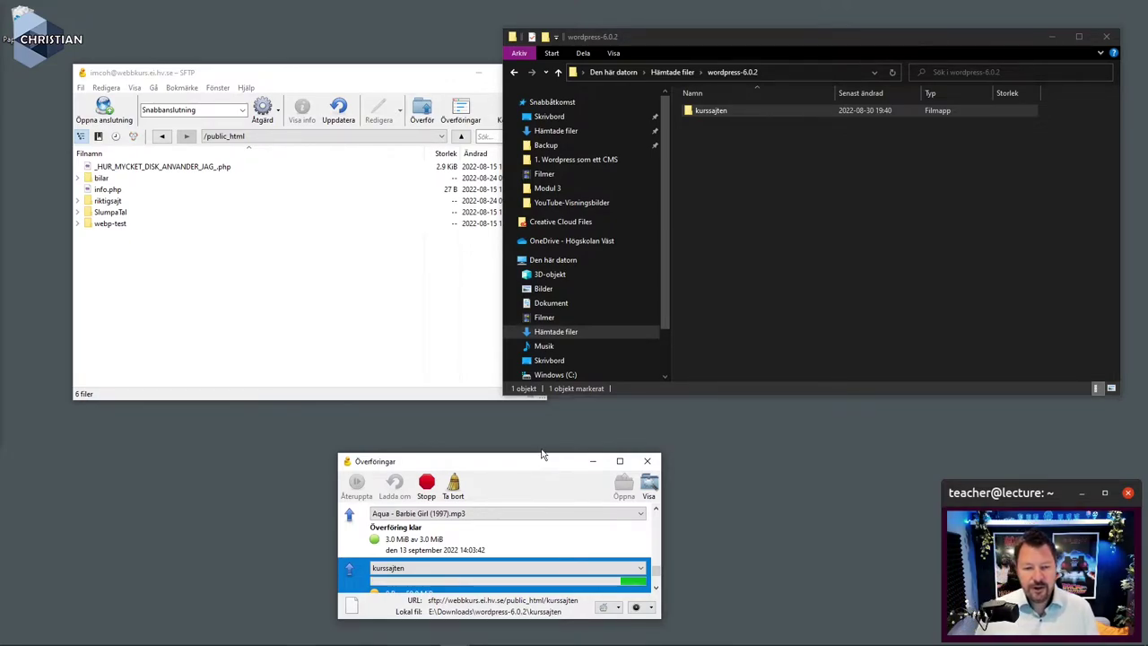
{"action": "left_click", "coordinate": [655, 588]}
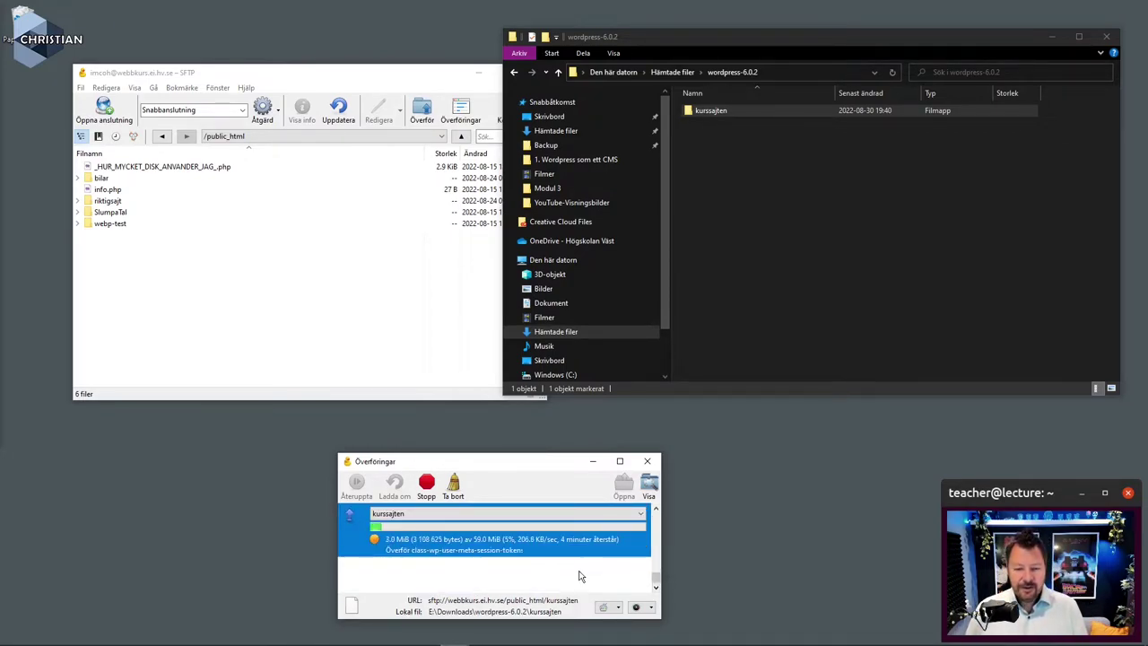
{"action": "left_click", "coordinate": [776, 492]}
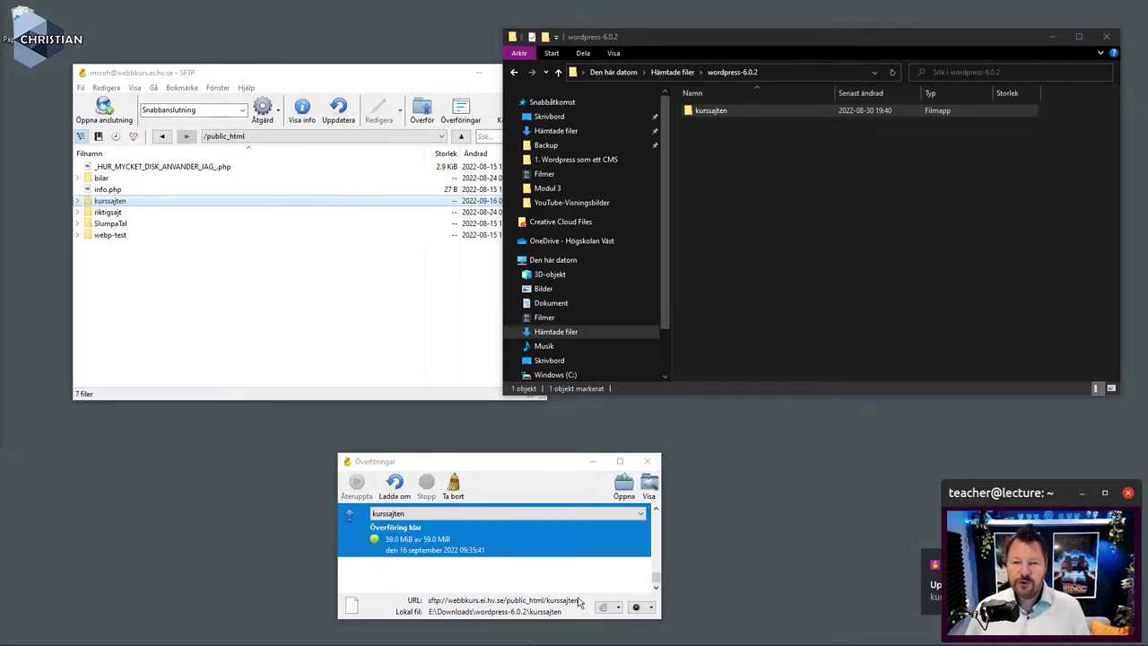
Confirm the server's kurssajten holds 19 WordPress files, return to public_html, and minimize Explorer
{"action": "left_click", "coordinate": [376, 334]}
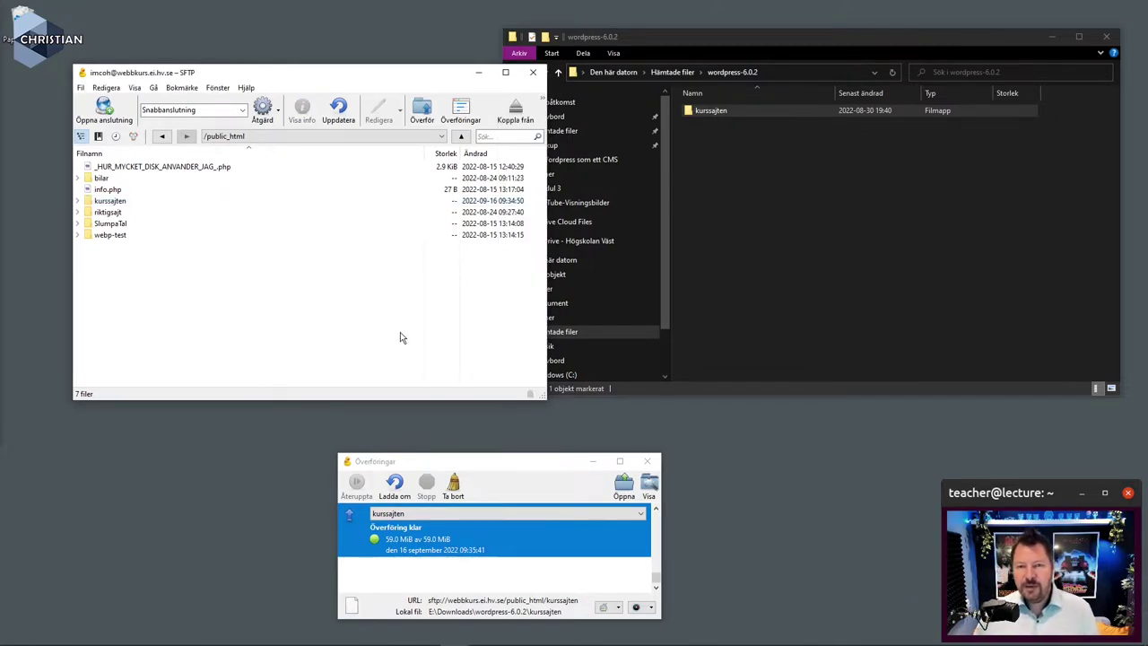
{"action": "left_click", "coordinate": [126, 203]}
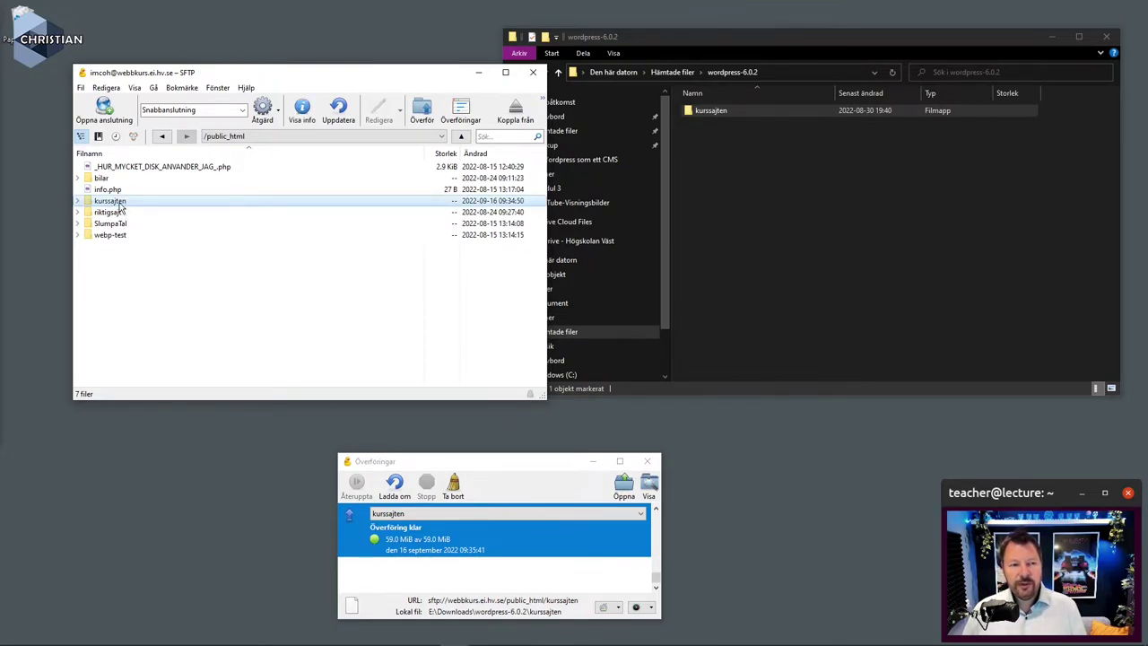
{"action": "double_click", "coordinate": [120, 202]}
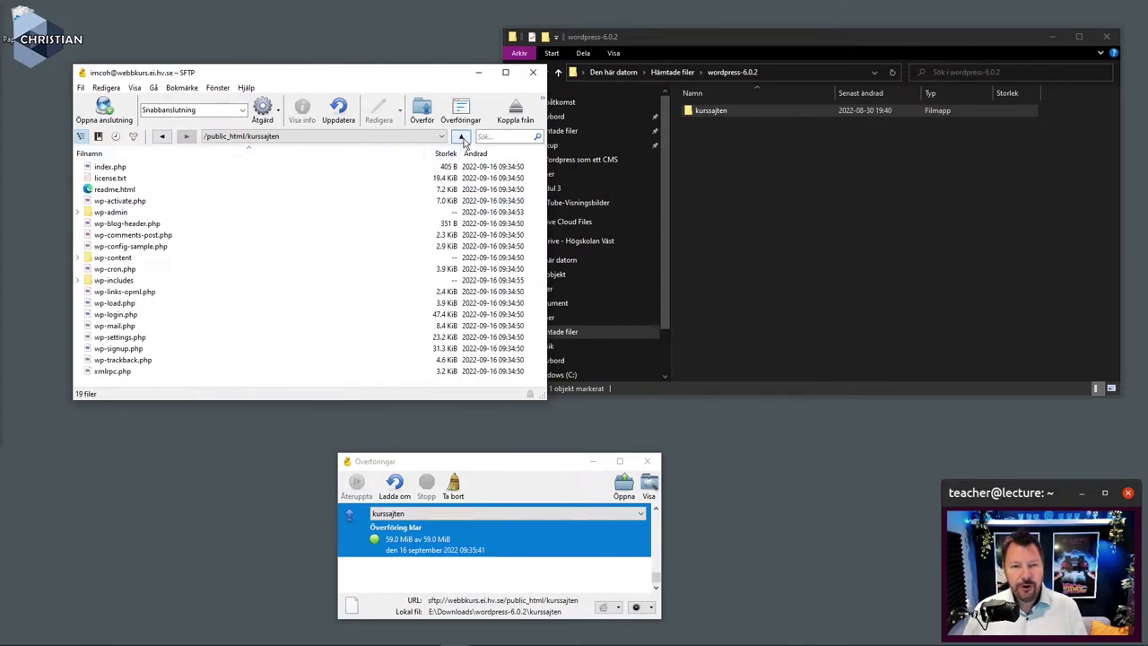
{"action": "left_click", "coordinate": [461, 137]}
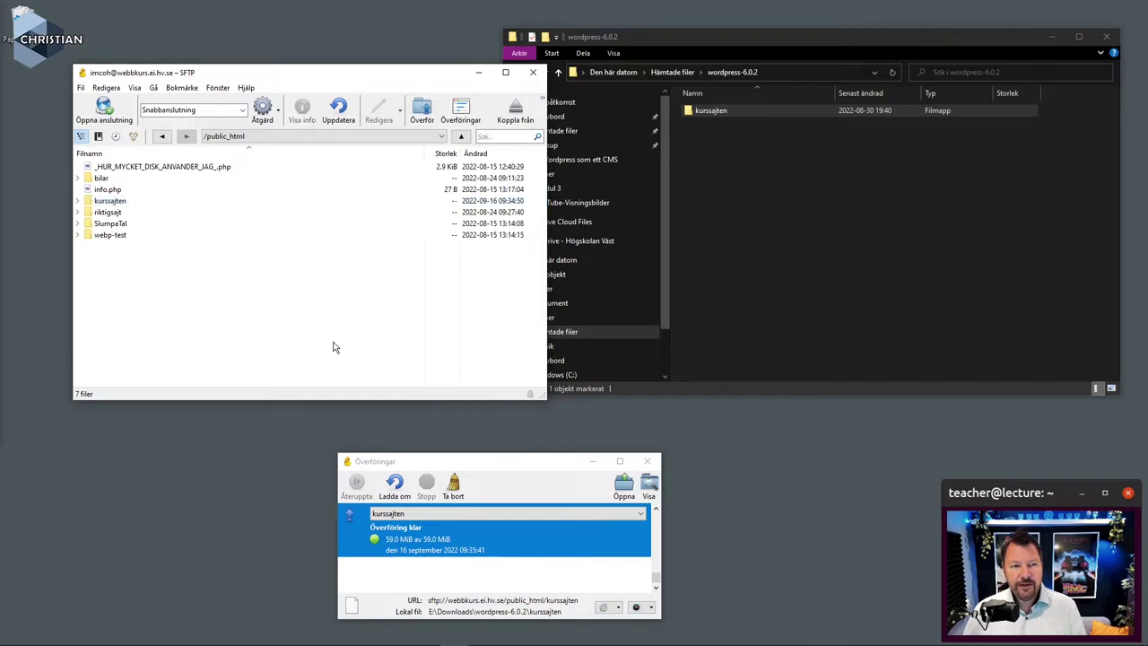
{"action": "double_click", "coordinate": [109, 201]}
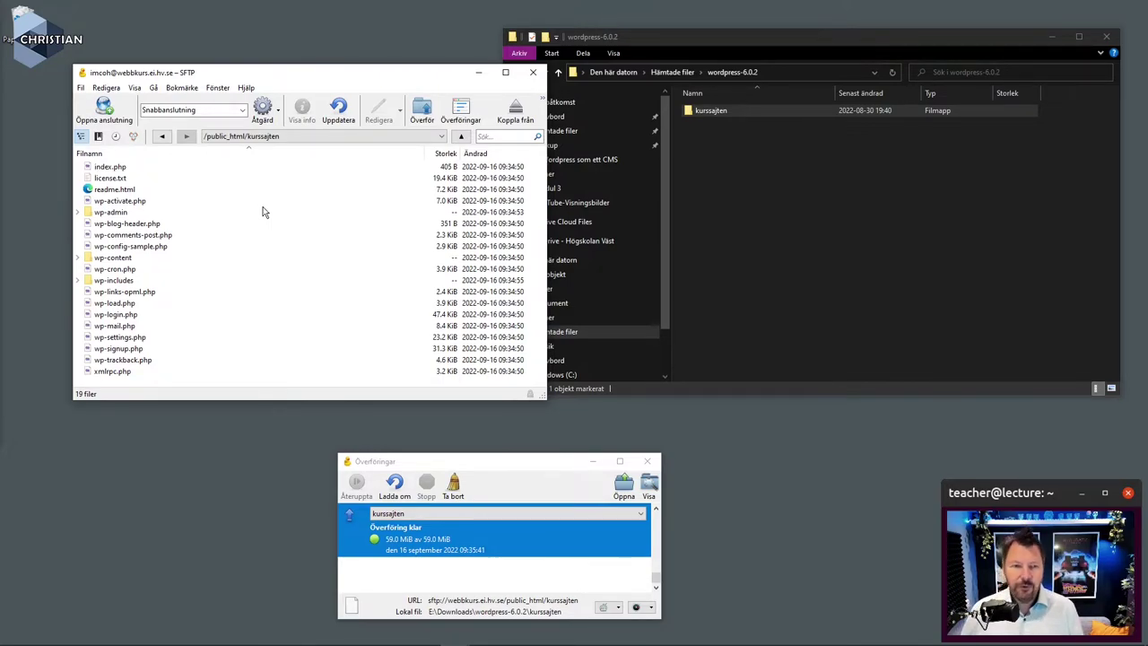
{"action": "left_click", "coordinate": [461, 135]}
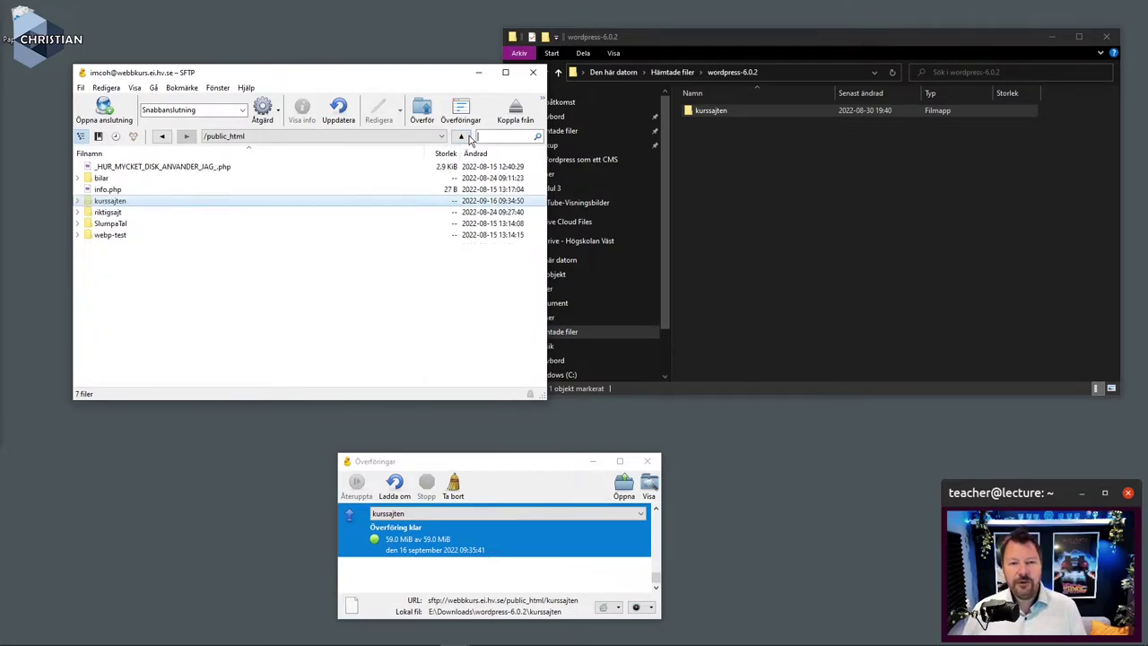
{"action": "left_click", "coordinate": [332, 351]}
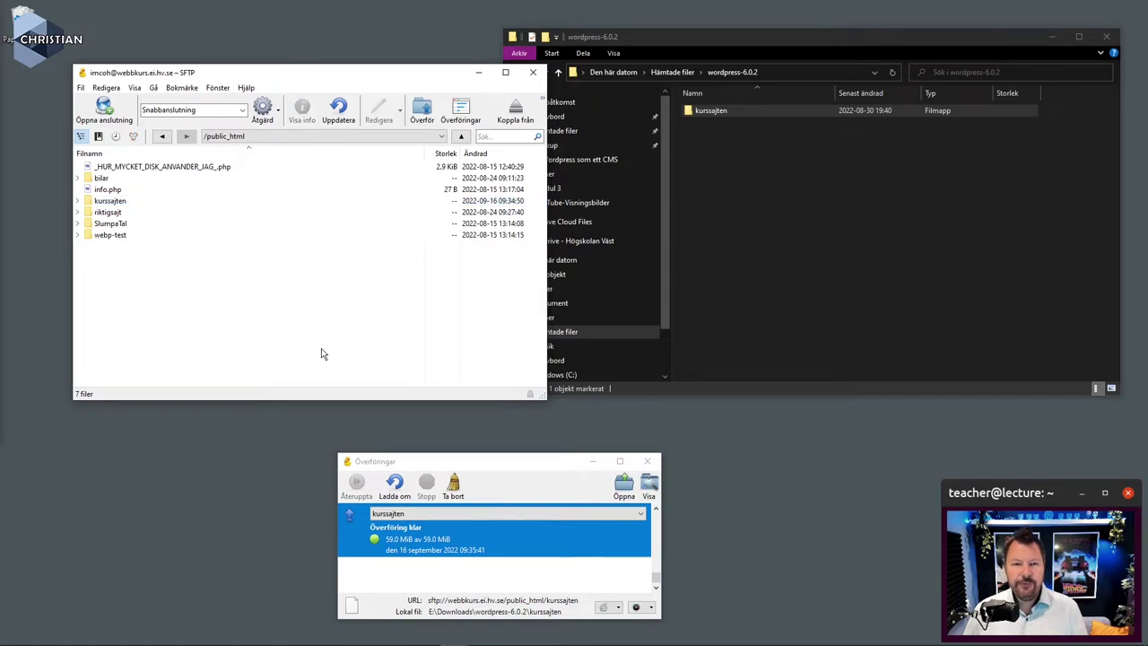
{"action": "left_click", "coordinate": [1049, 37]}
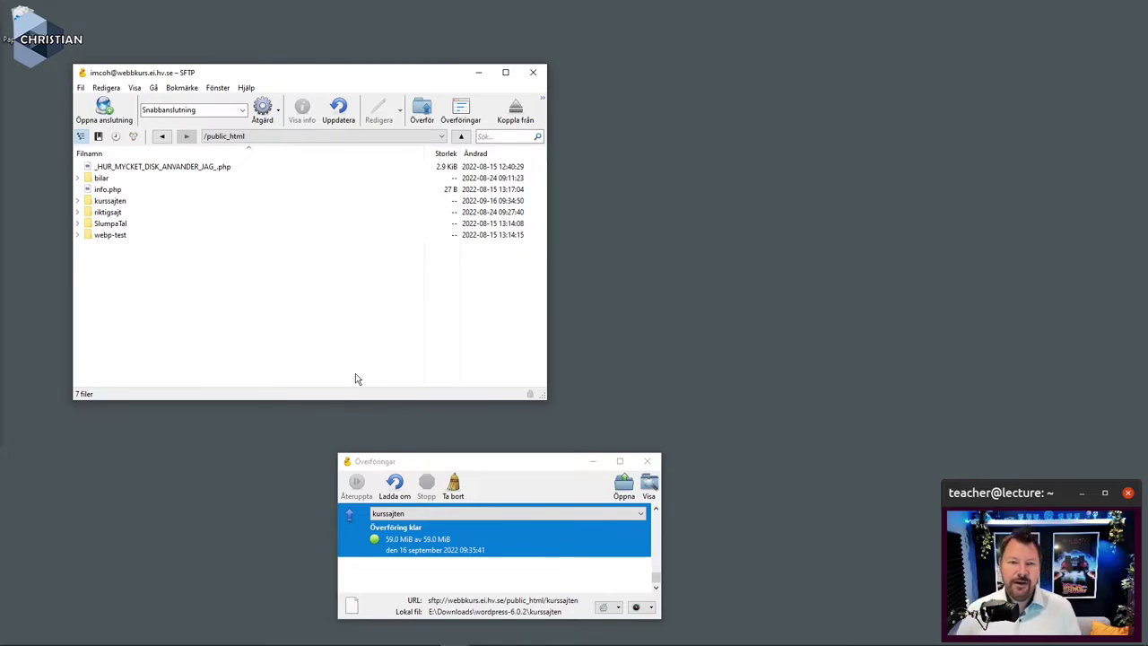
Close Cyberduck, postpone its donation request, and launch Microsoft Edge
{"action": "left_click", "coordinate": [533, 72]}
{"action": "left_click", "coordinate": [516, 354]}
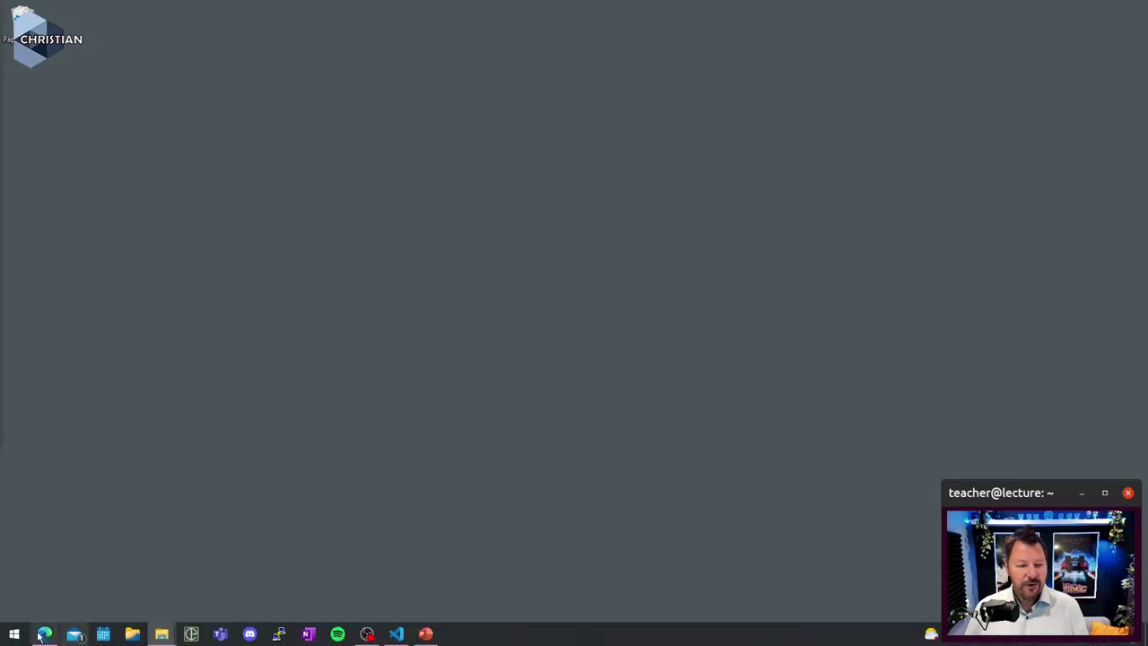
{"action": "left_click", "coordinate": [44, 634]}
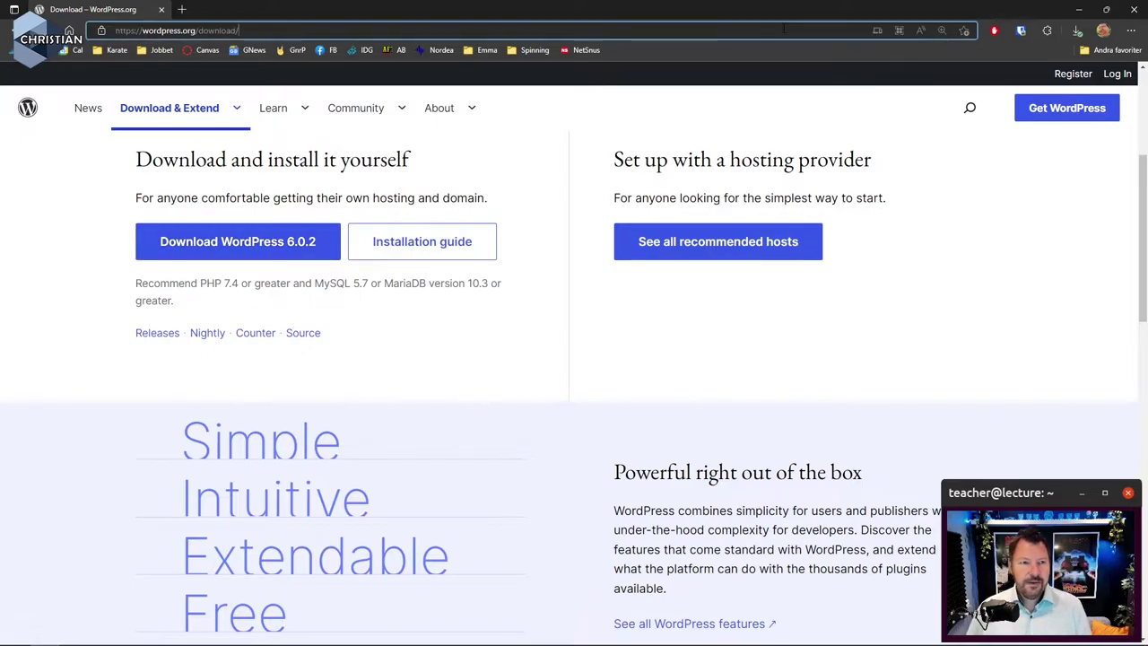
Go to the webbkurs.ei.hv.se/~ home directory listing and open the kurssajten folder
{"action": "left_click", "coordinate": [783, 28]}
{"action": "type", "text": "webb"}
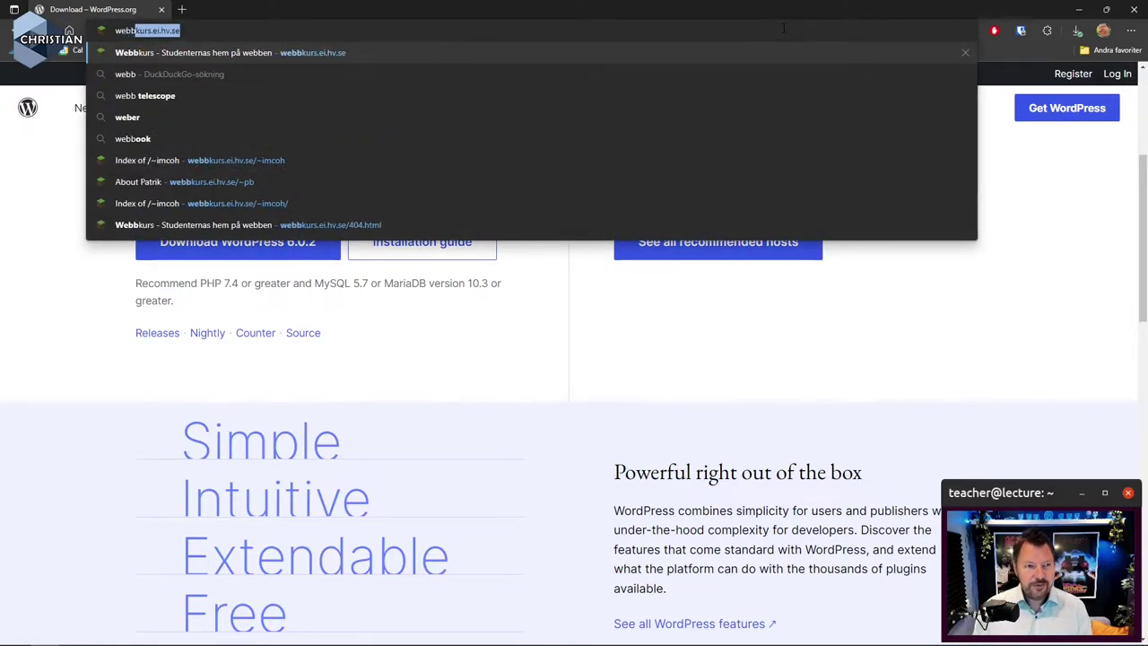
{"action": "key", "text": "Right"}
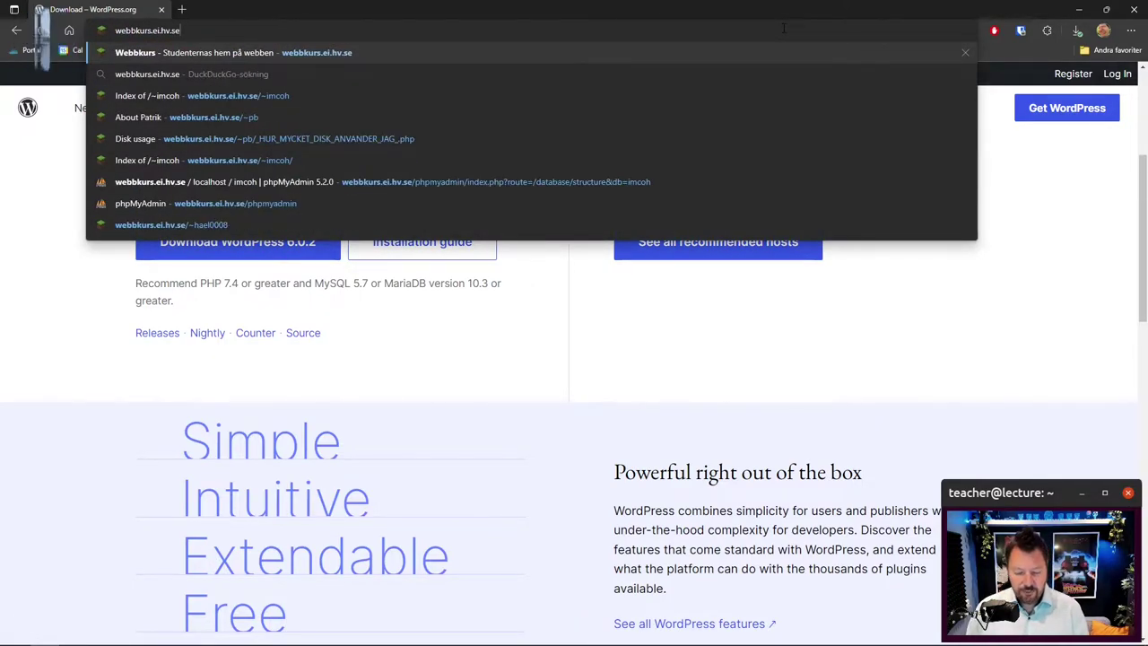
{"action": "type", "text": "/"}
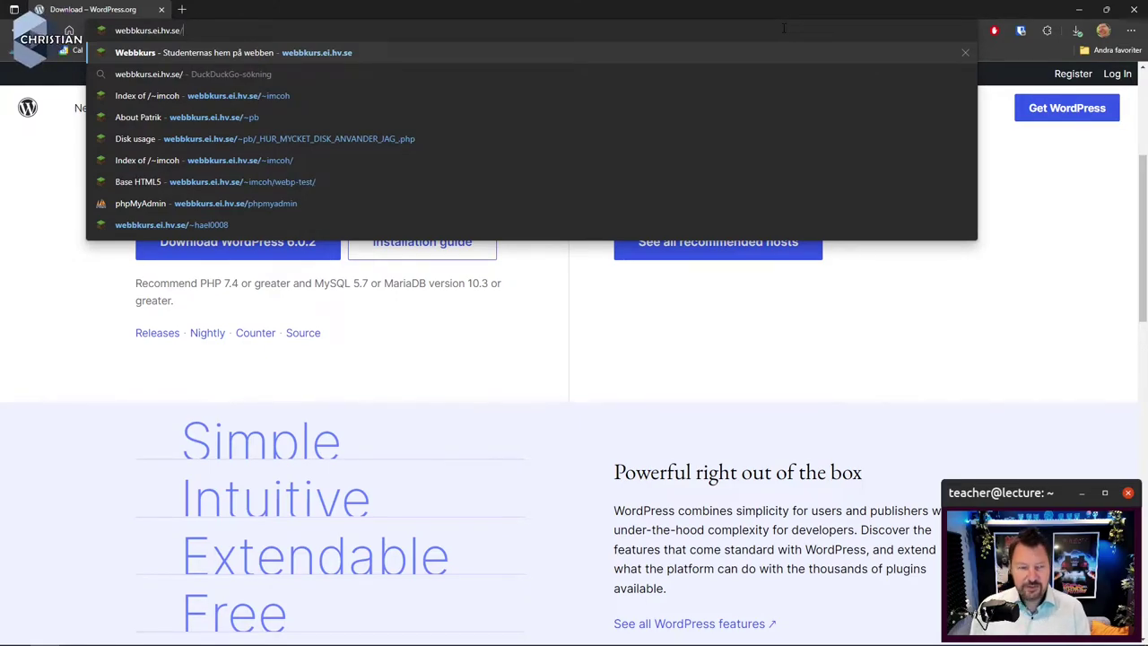
{"action": "type", "text": "~"}
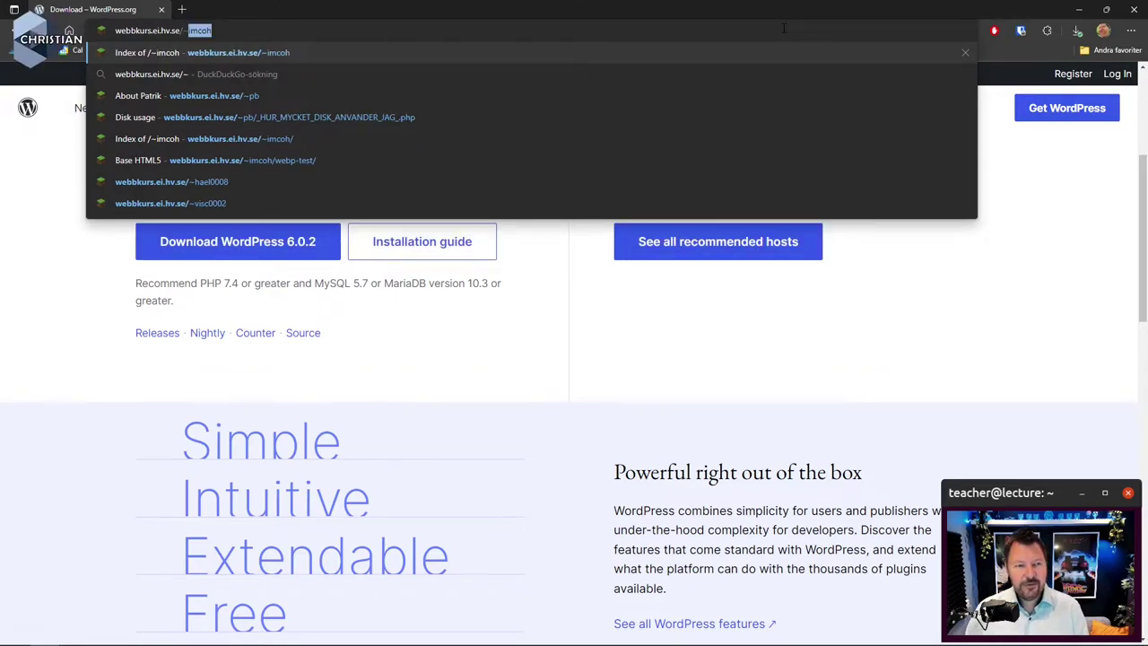
{"action": "key", "text": "Return"}
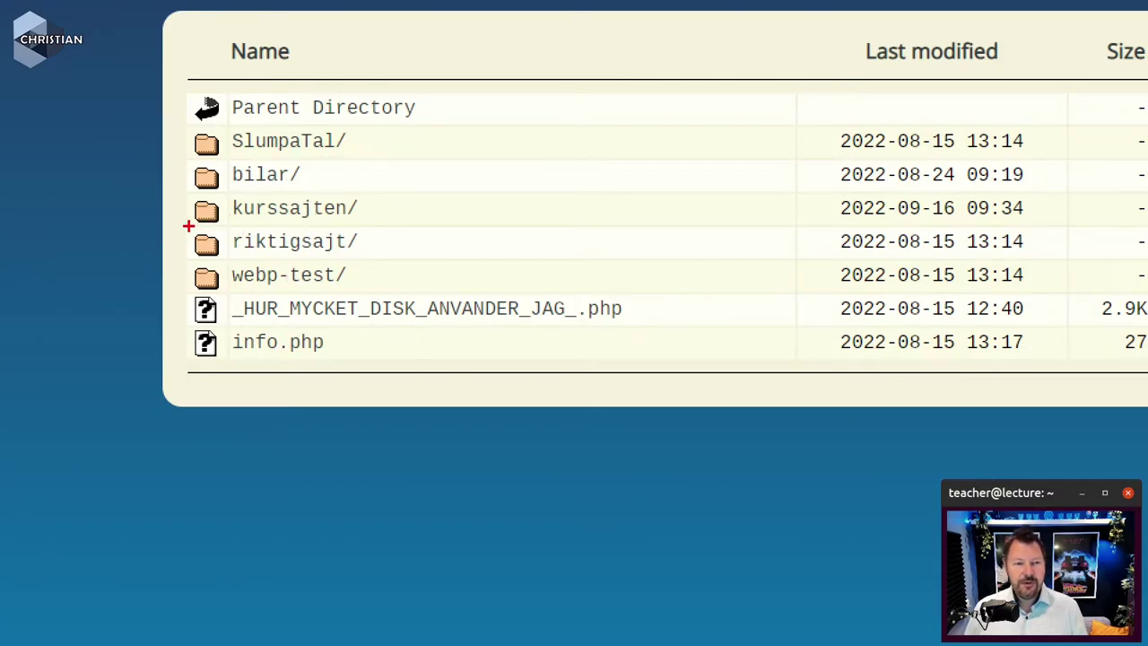
{"action": "mouse_move", "coordinate": [186, 223]}
{"action": "left_mouse_down"}
{"action": "mouse_move", "coordinate": [301, 236]}
{"action": "mouse_move", "coordinate": [362, 225]}
{"action": "left_mouse_up"}
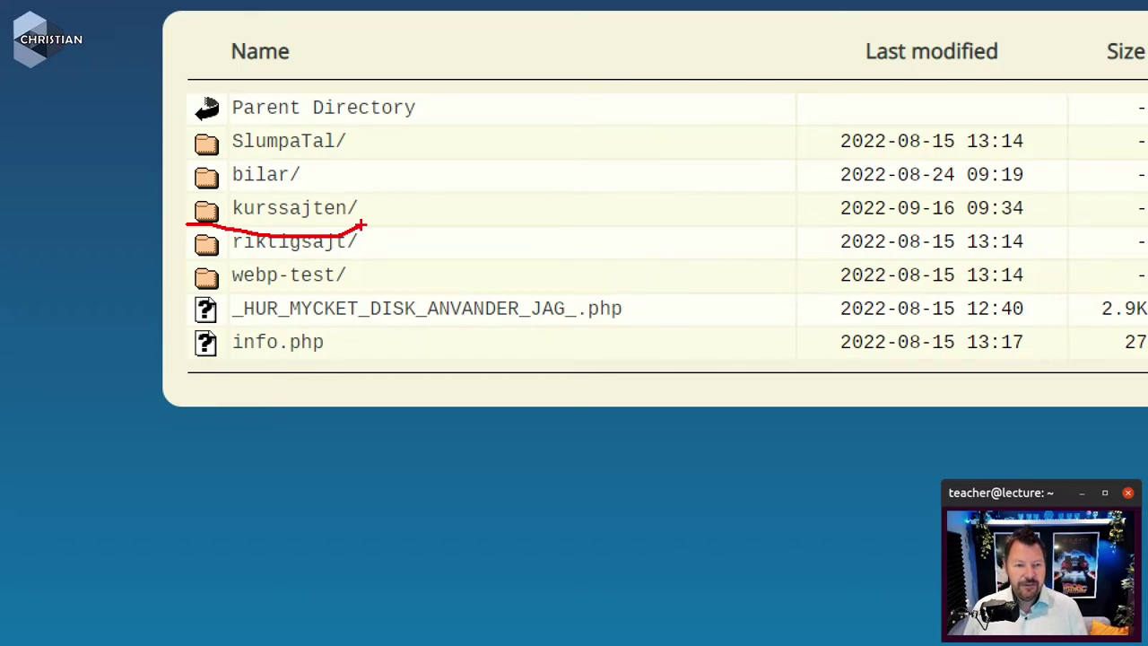
{"action": "key", "text": "Escape"}
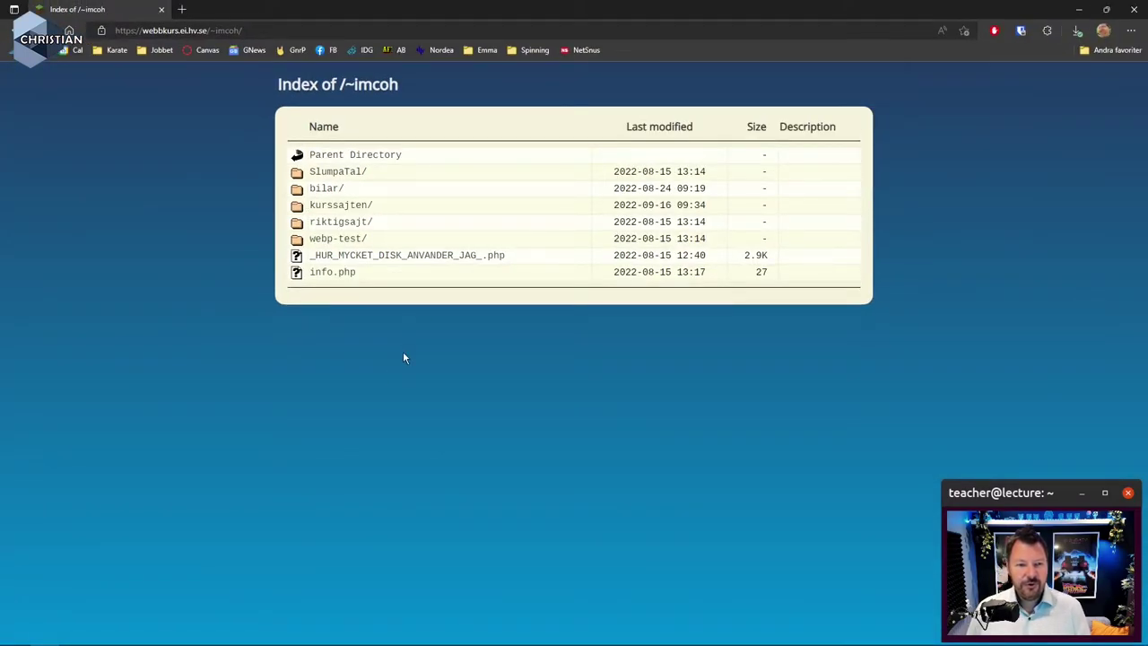
{"action": "left_click", "coordinate": [351, 208]}
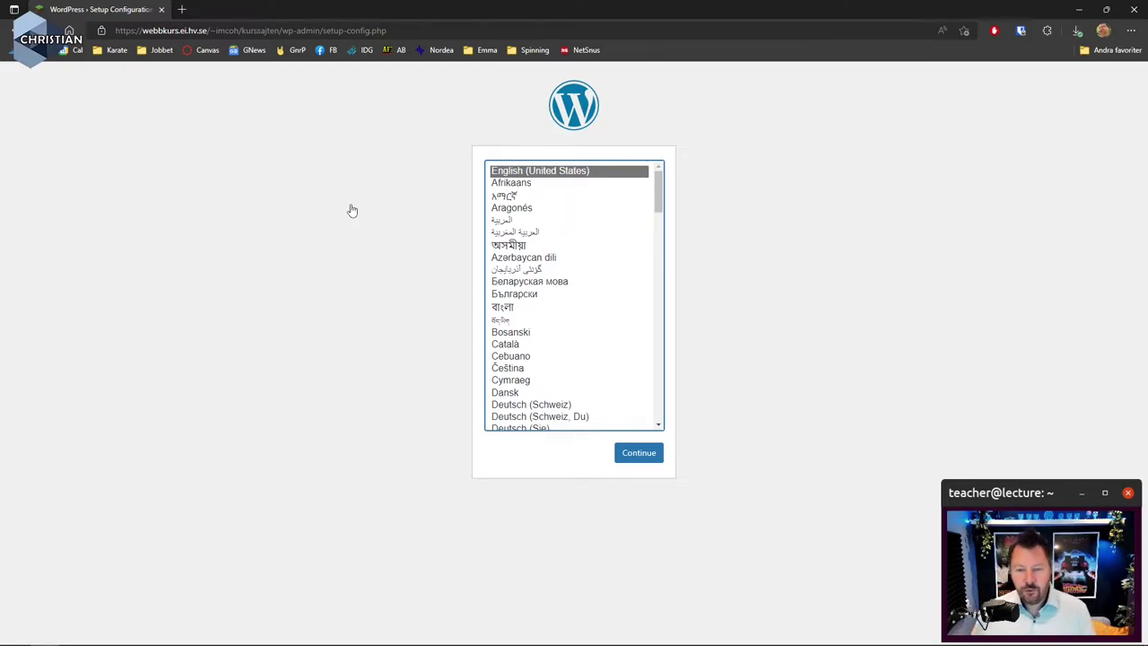
Zoom the installer to 150 % and continue with English (United States)
{"action": "key", "text": "ctrl+plus"}
{"action": "key", "text": "ctrl+plus"}
{"action": "key", "text": "ctrl+plus"}
{"action": "key", "text": "ctrl+plus"}
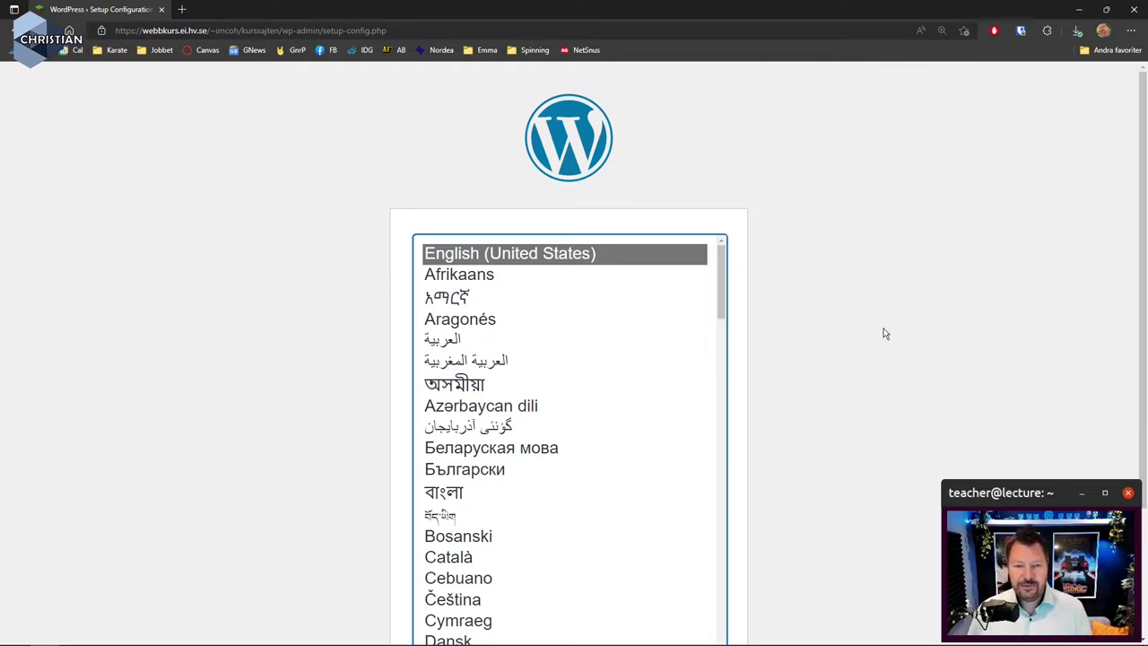
{"action": "scroll", "coordinate": [883, 333], "scroll_direction": "down", "scroll_amount": 2}
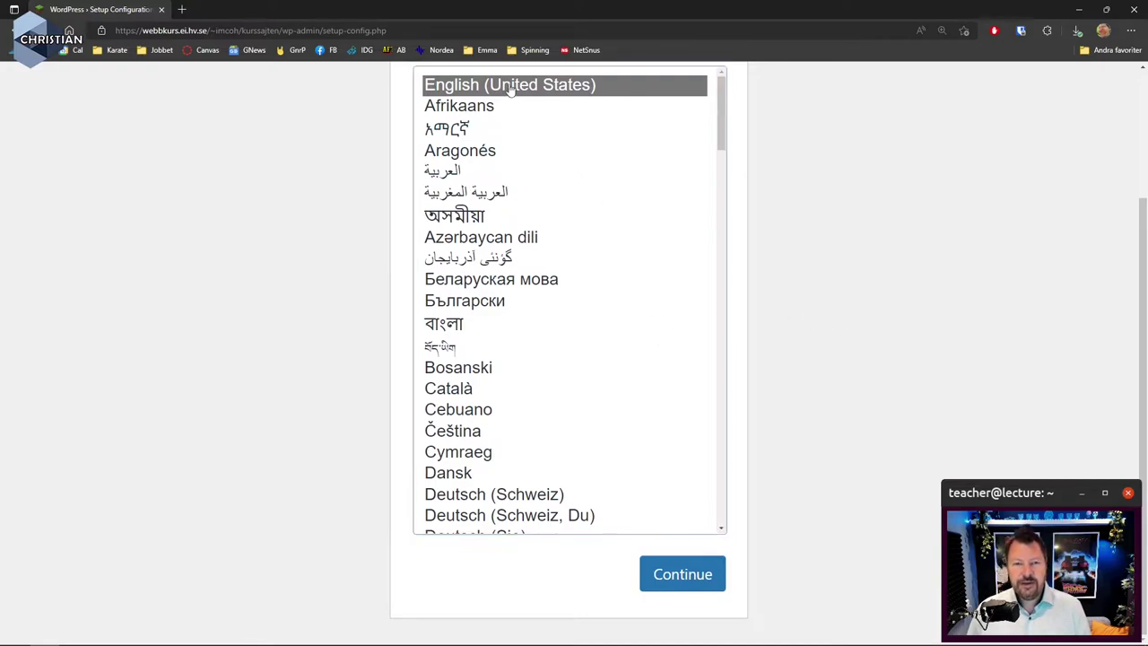
{"action": "left_click", "coordinate": [692, 584]}
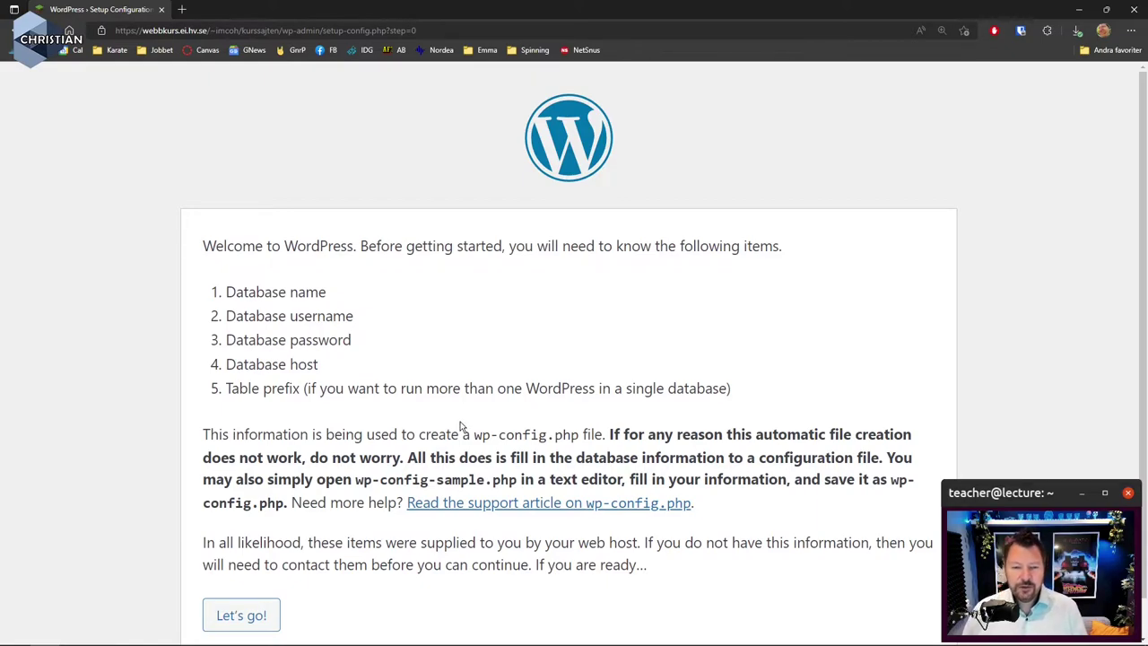
Open the database form and enter the account name as Database Name and Username
{"action": "left_click", "coordinate": [258, 616]}
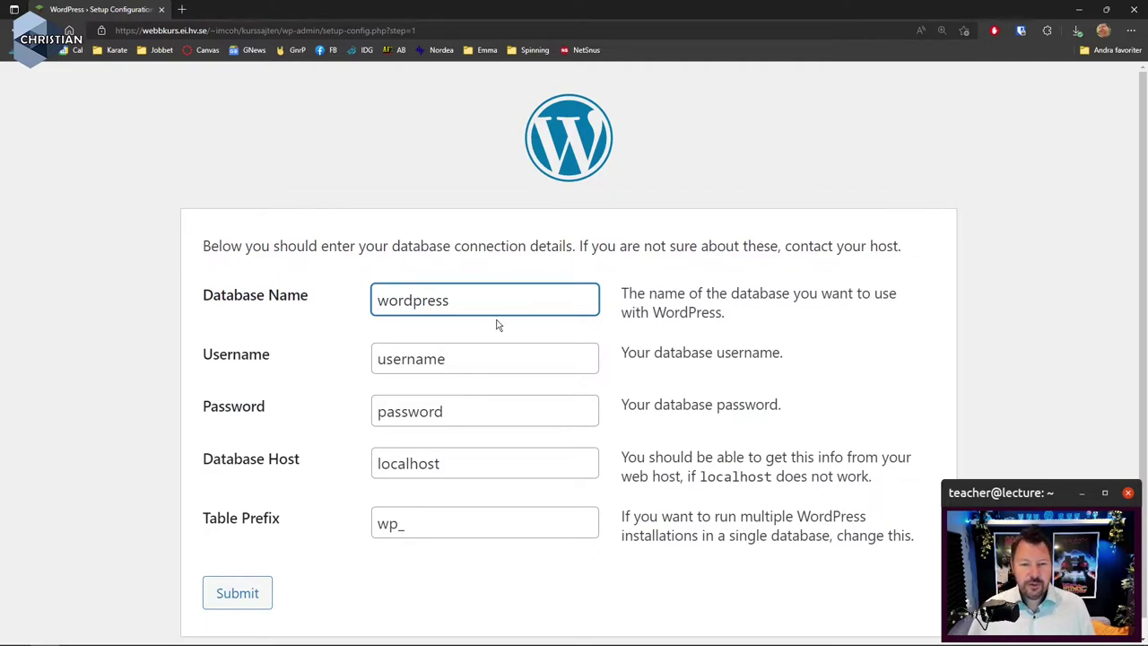
{"action": "left_click_drag", "start_coordinate": [485, 305], "coordinate": [330, 302]}
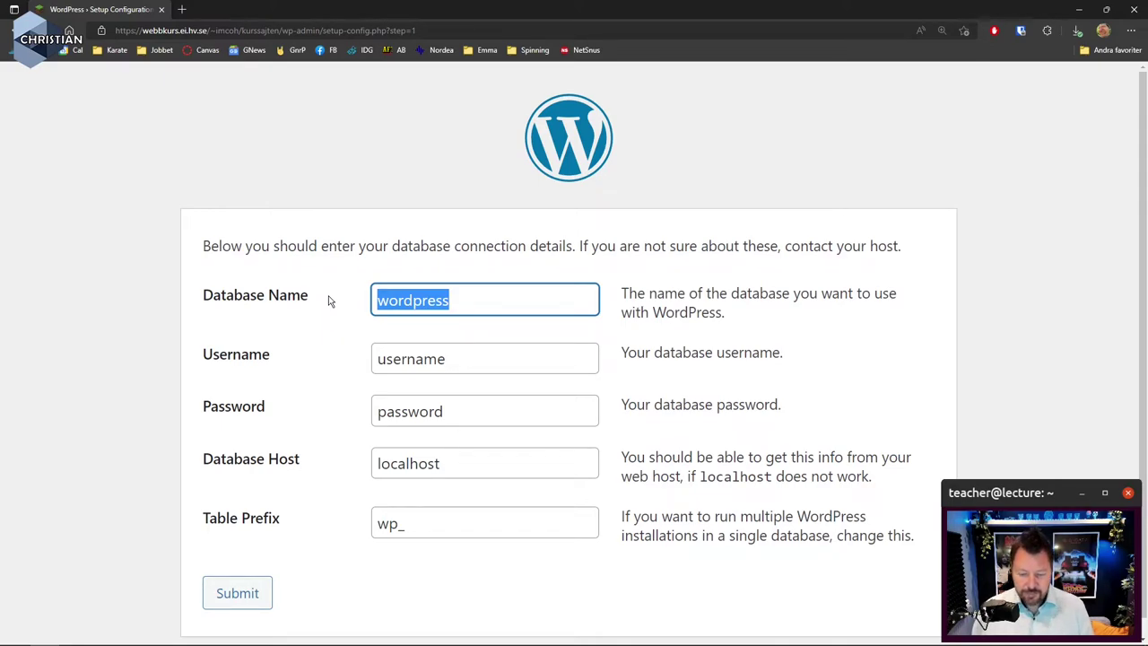
{"action": "type", "text": "imcoh"}
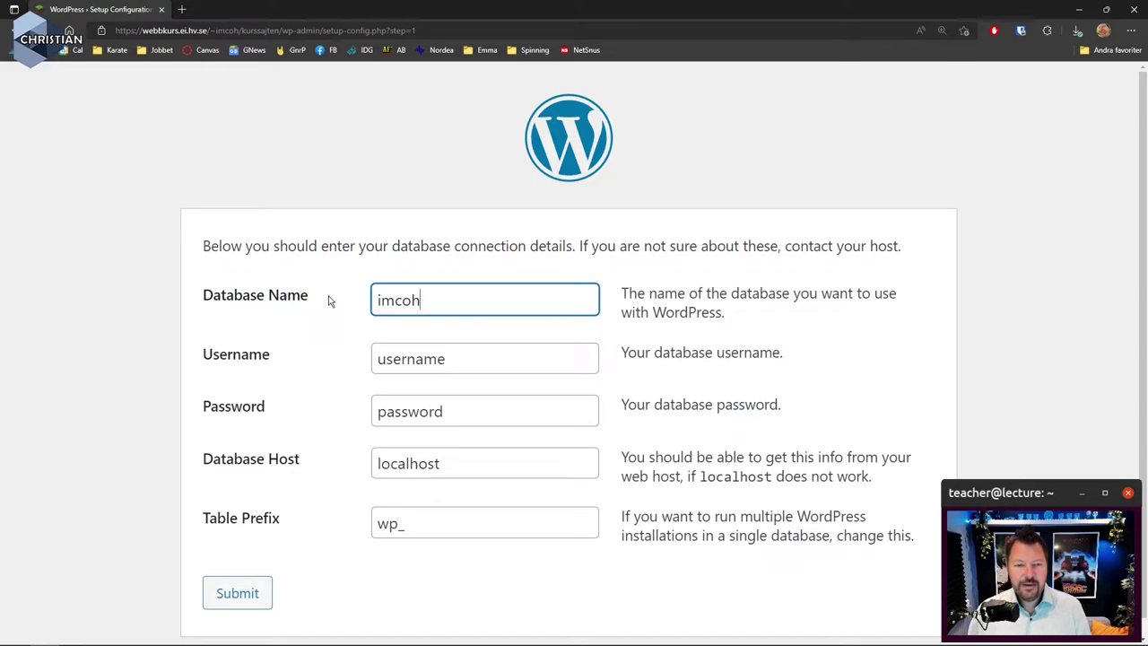
{"action": "key", "text": "Tab"}
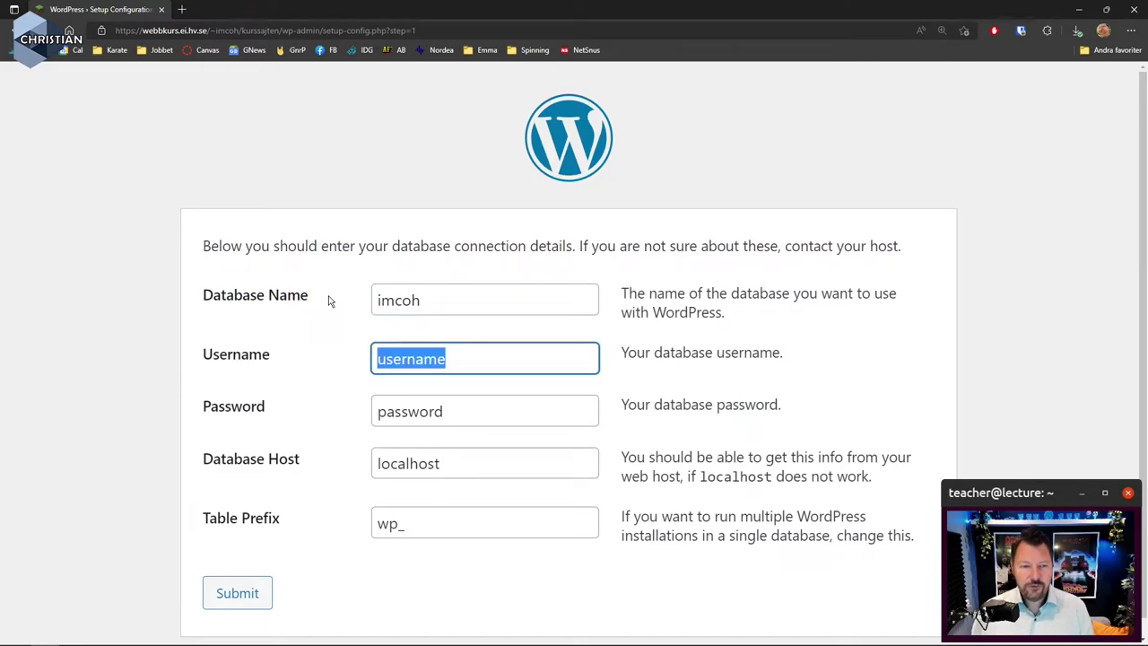
{"action": "type", "text": "imcoh"}
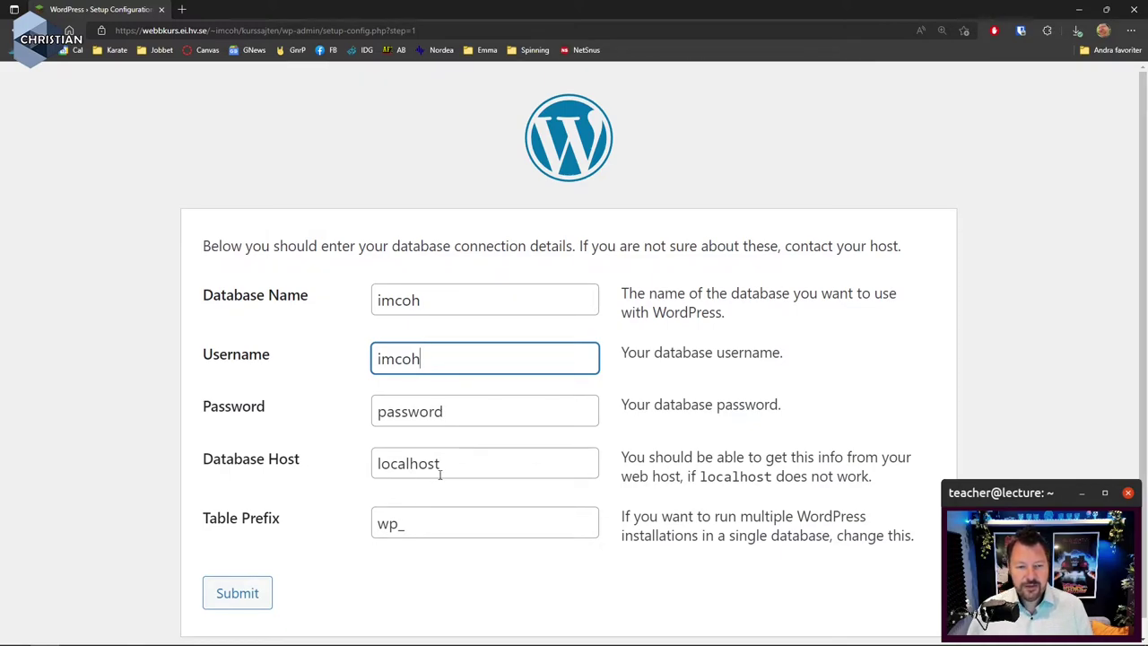
{"action": "left_click", "coordinate": [482, 463]}
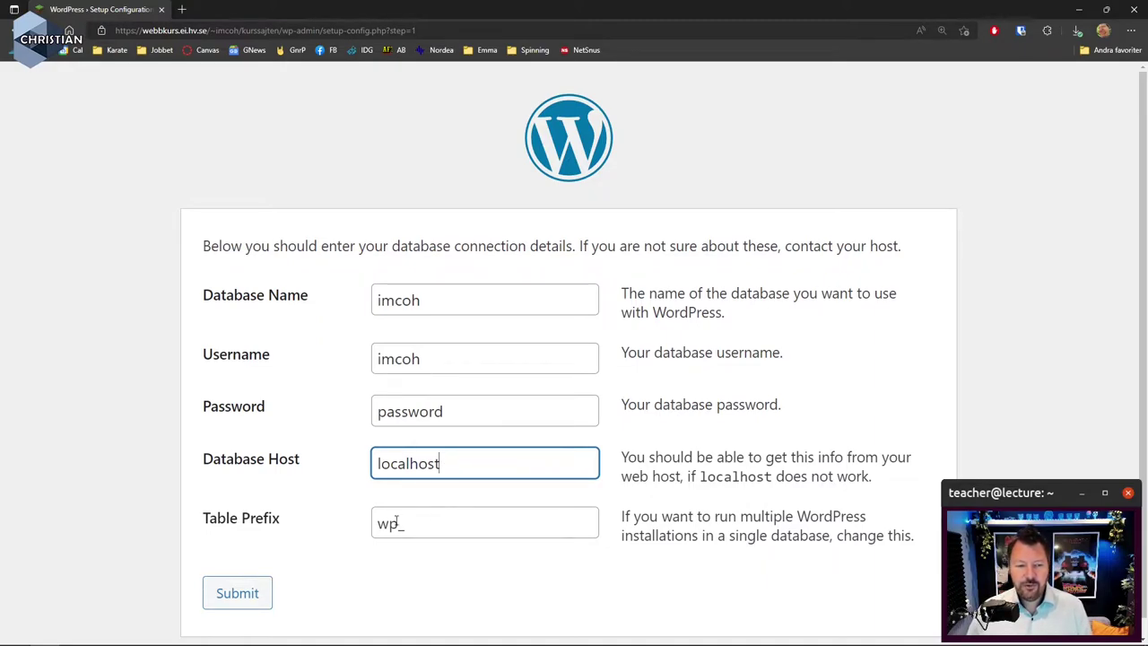
Change the Table Prefix to kurssajten_, correcting the typos along the way
{"action": "left_click_drag", "start_coordinate": [400, 527], "coordinate": [371, 529]}
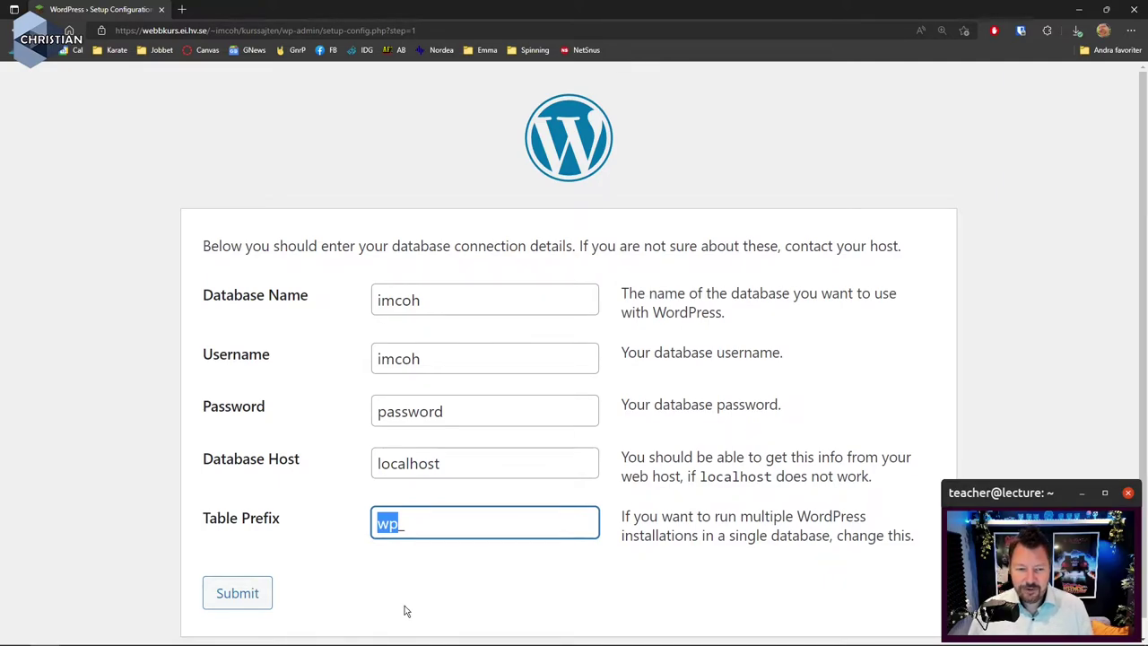
{"action": "type", "text": "sajten"}
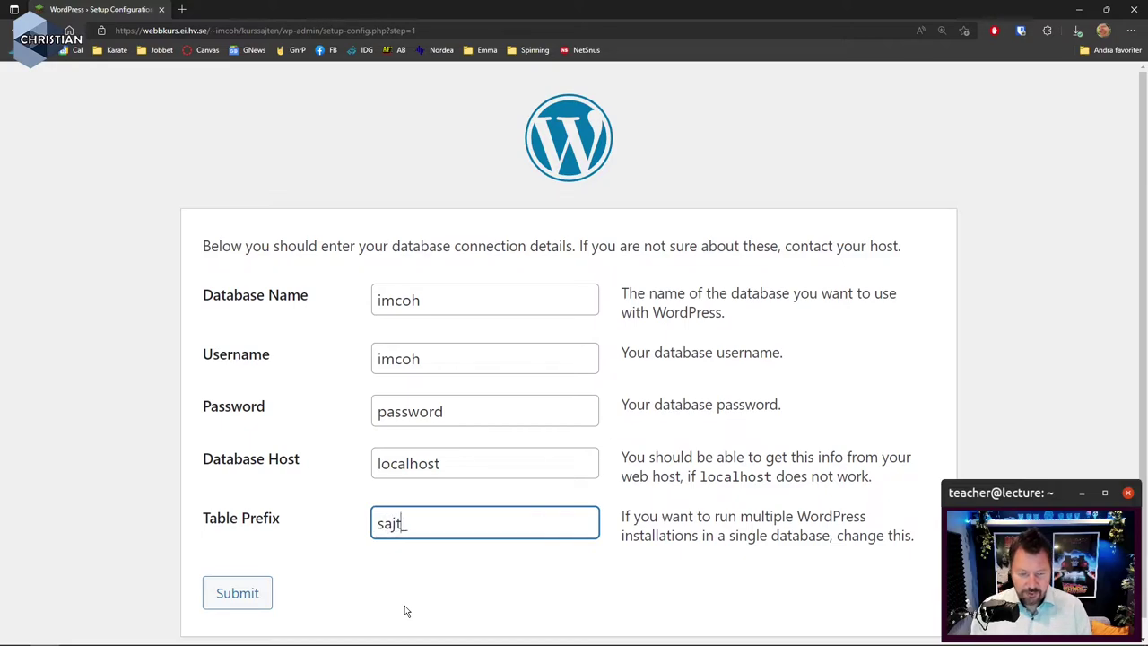
{"action": "key", "text": "BackSpace"}
{"action": "key", "text": "BackSpace"}
{"action": "key", "text": "BackSpace"}
{"action": "key", "text": "BackSpace"}
{"action": "key", "text": "BackSpace"}
{"action": "key", "text": "BackSpace"}
{"action": "type", "text": "kyurssajten"}
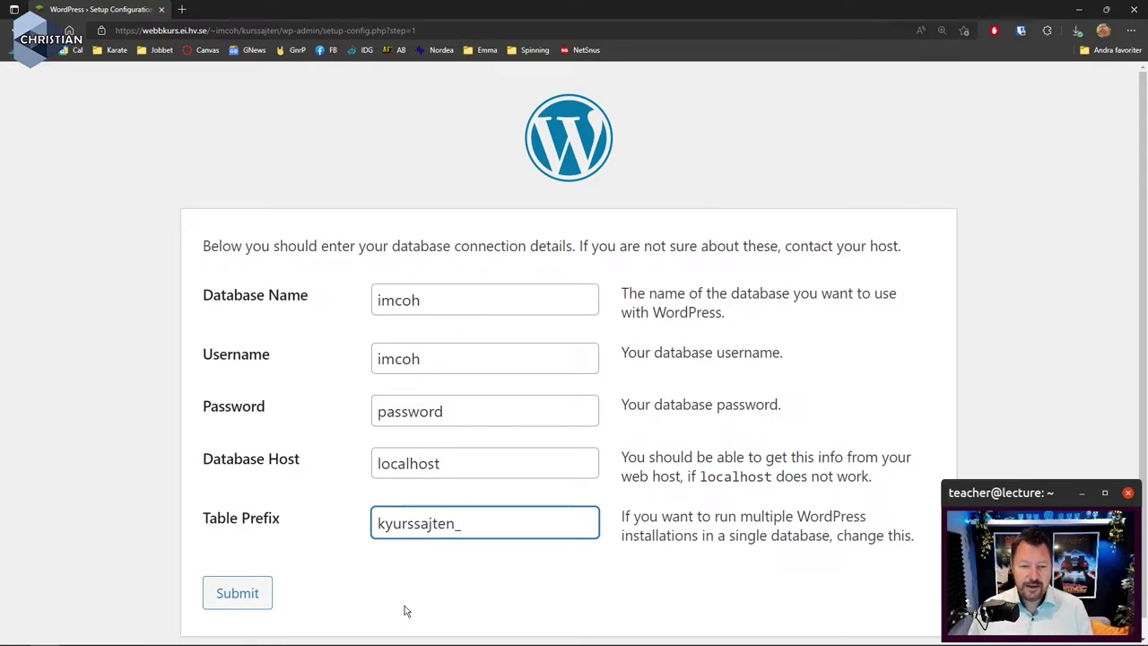
{"action": "key", "text": "Left"}
{"action": "key", "text": "Left"}
{"action": "key", "text": "Left"}
{"action": "key", "text": "Left"}
{"action": "key", "text": "Left"}
{"action": "key", "text": "Left"}
{"action": "key", "text": "Left"}
{"action": "key", "text": "Left"}
{"action": "key", "text": "Left"}
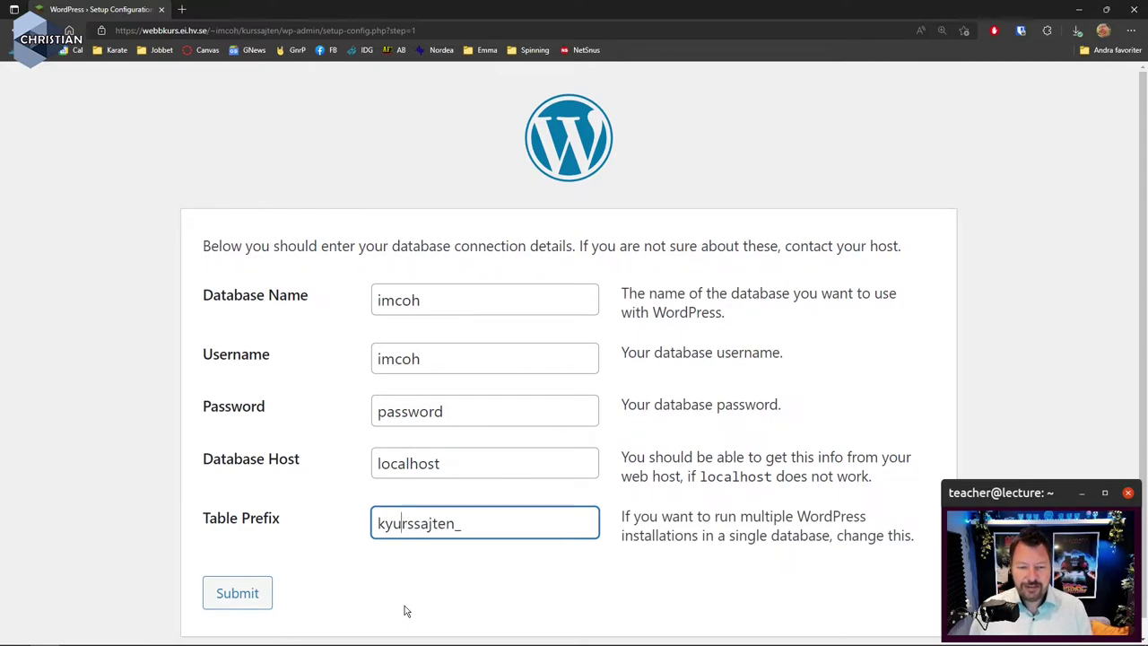
{"action": "key", "text": "BackSpace"}
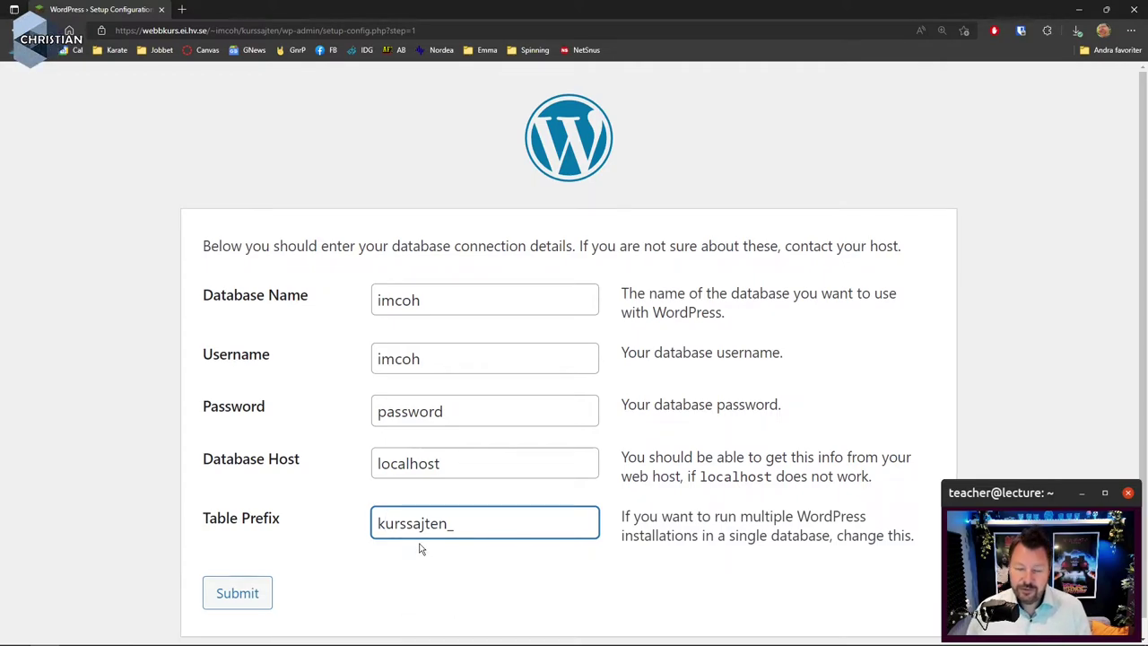
{"action": "left_click", "coordinate": [454, 525]}
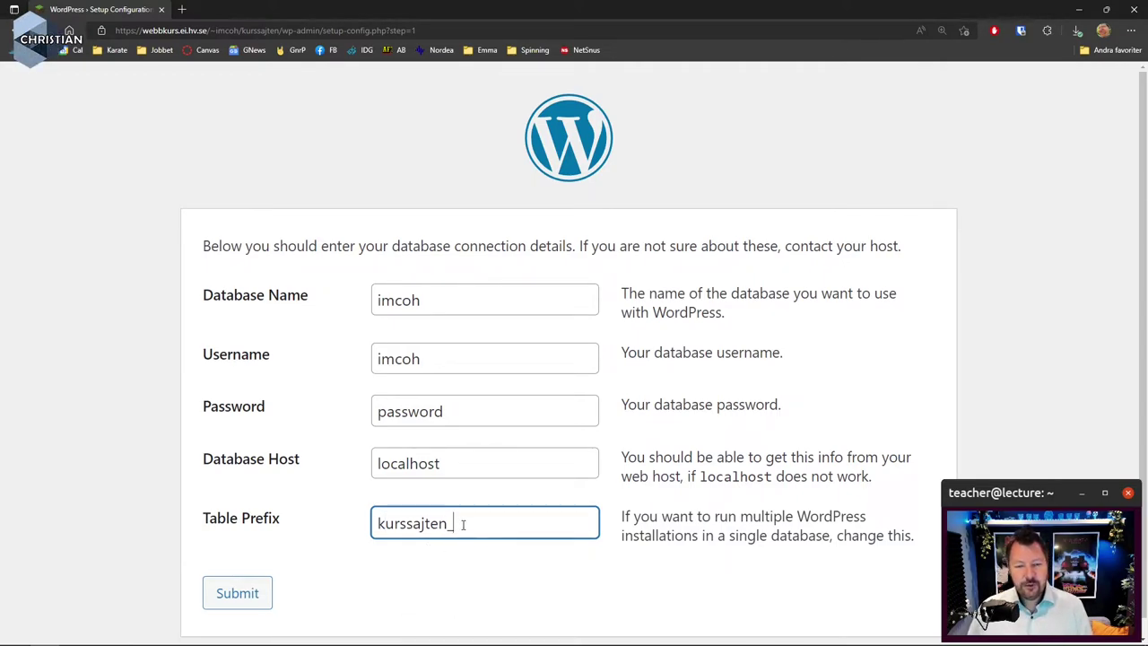
{"action": "key", "text": "BackSpace"}
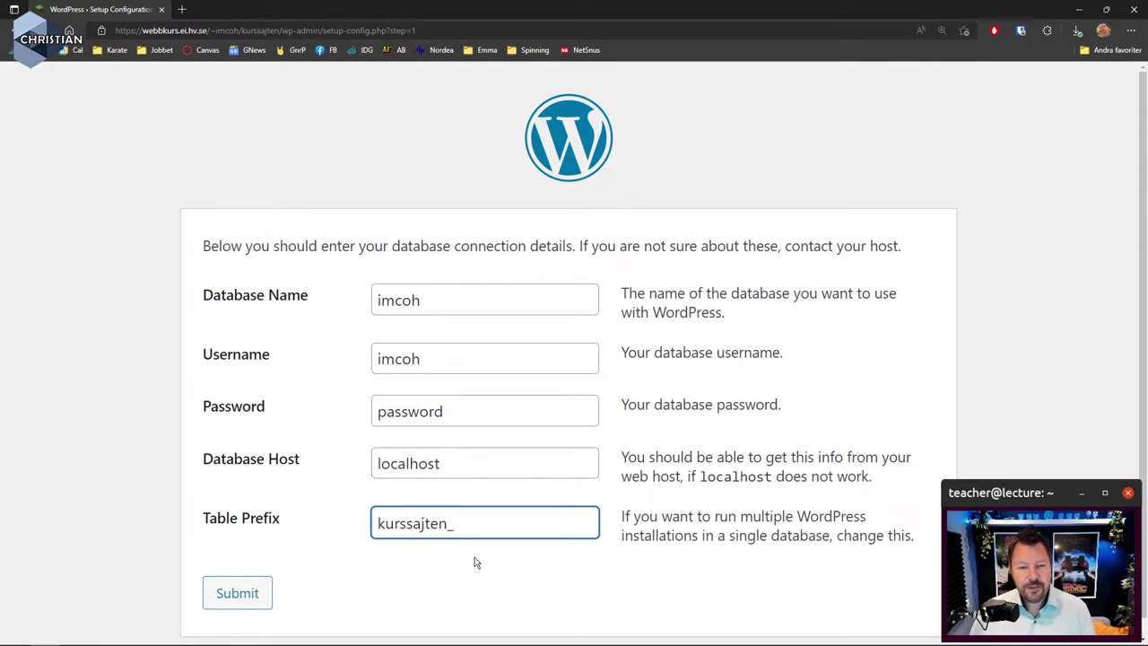
Replace the placeholder in the database password field with the real database password
{"action": "double_click", "coordinate": [464, 416]}
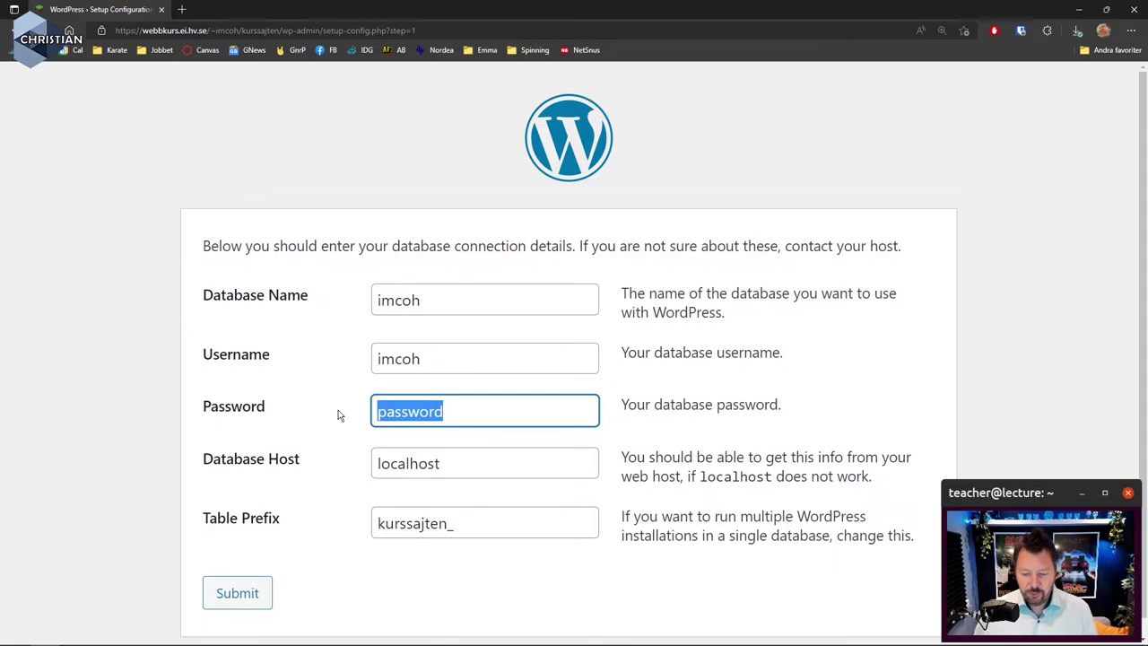
{"action": "key", "text": "BackSpace"}
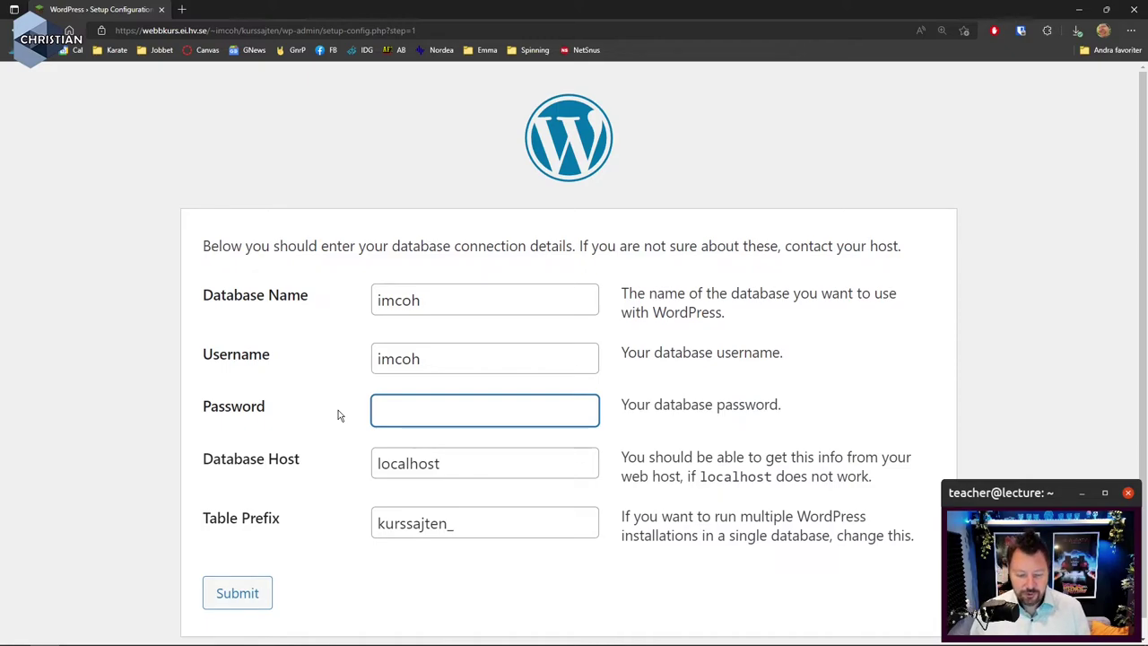
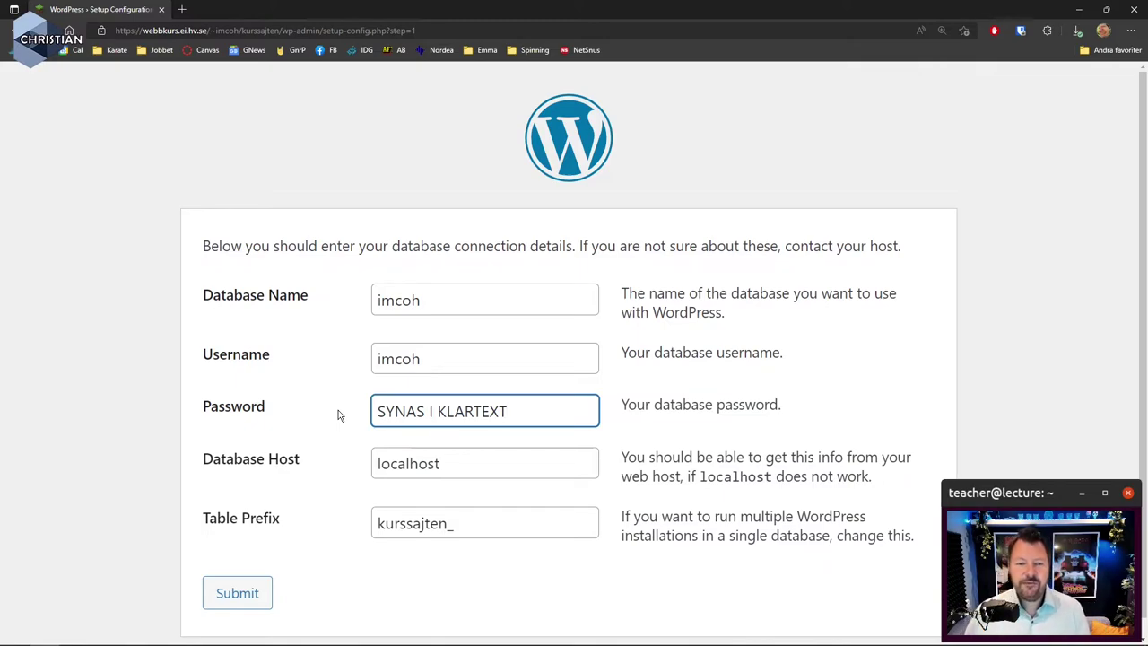
{"action": "key", "text": "BackSpace"}
{"action": "key", "text": "BackSpace"}
{"action": "key", "text": "BackSpace"}
{"action": "key", "text": "BackSpace"}
{"action": "key", "text": "BackSpace"}
{"action": "key", "text": "BackSpace"}
{"action": "key", "text": "BackSpace"}
{"action": "key", "text": "BackSpace"}
{"action": "key", "text": "BackSpace"}
{"action": "key", "text": "BackSpace"}
{"action": "key", "text": "BackSpace"}
{"action": "key", "text": "BackSpace"}
{"action": "key", "text": "BackSpace"}
{"action": "key", "text": "BackSpace"}
{"action": "key", "text": "BackSpace"}
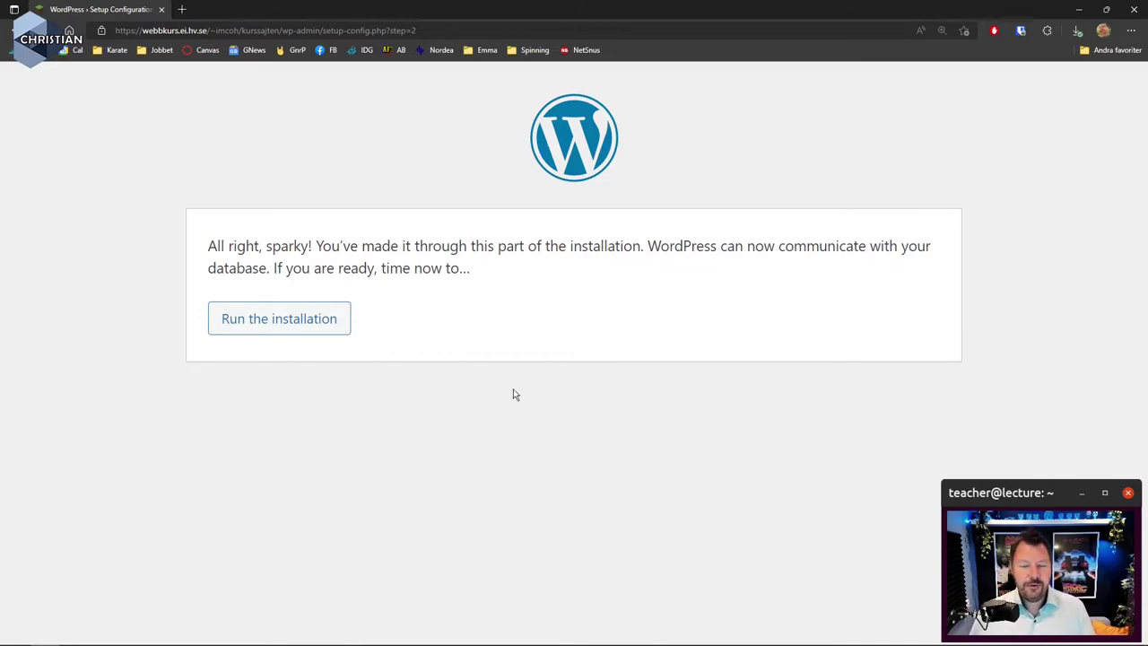
Run the installation and fill the Site Title with the saved entry 'Lärarn testar'
{"action": "left_click", "coordinate": [307, 330]}
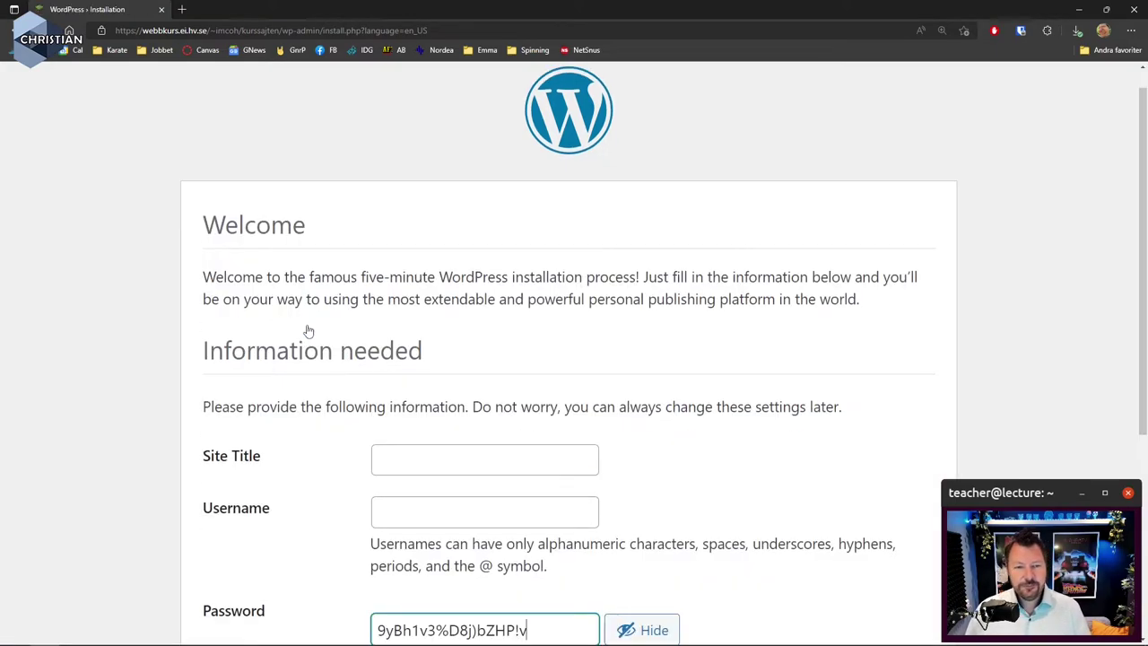
{"action": "scroll", "coordinate": [866, 491], "scroll_direction": "down", "scroll_amount": 2}
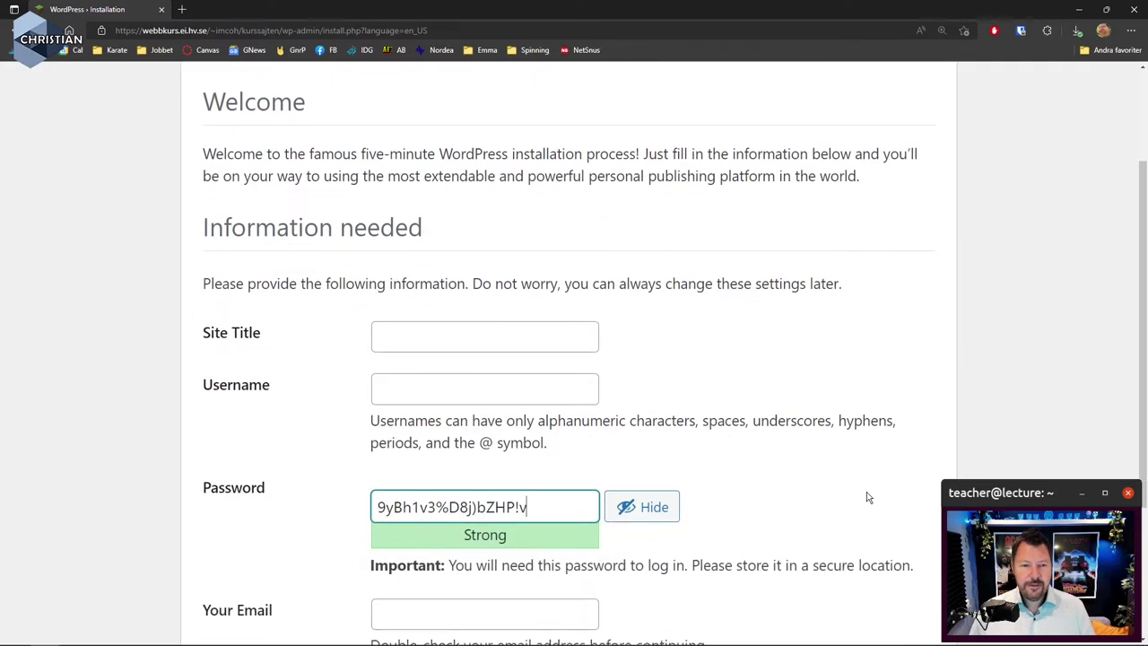
{"action": "scroll", "coordinate": [861, 498], "scroll_direction": "down", "scroll_amount": 1}
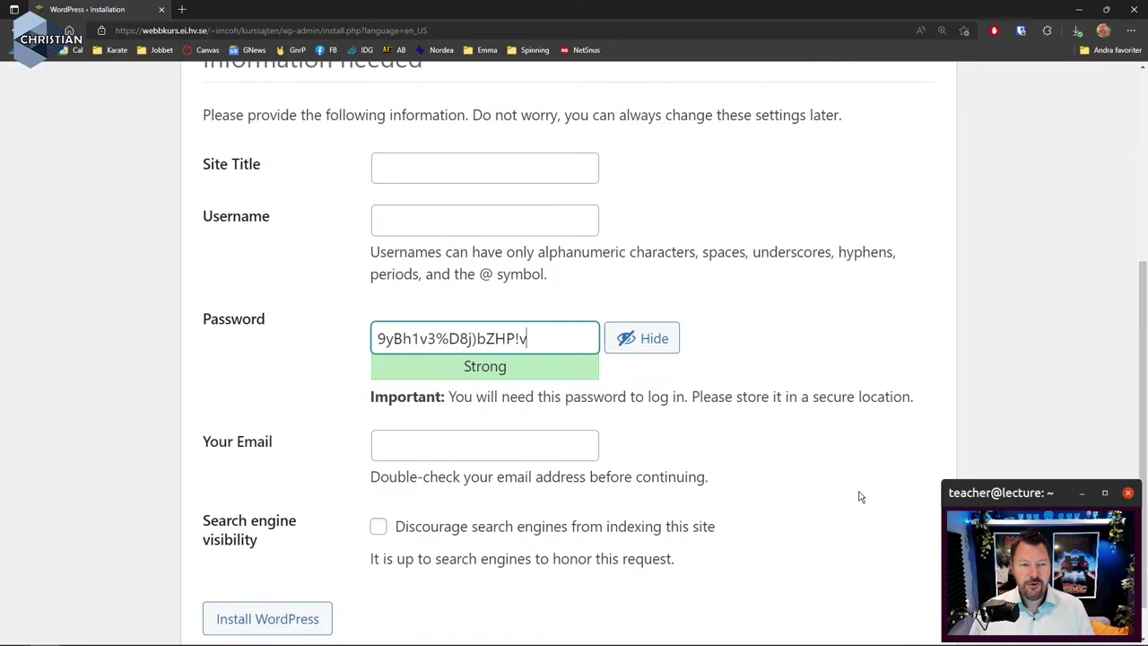
{"action": "left_click", "coordinate": [461, 159]}
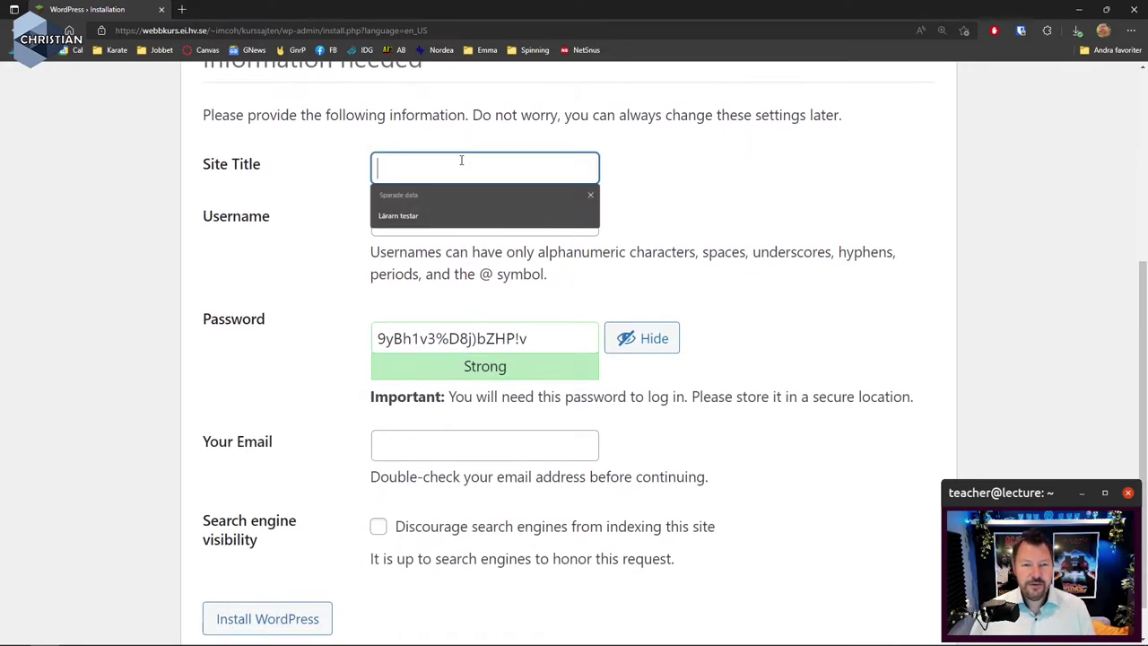
{"action": "left_click", "coordinate": [423, 216]}
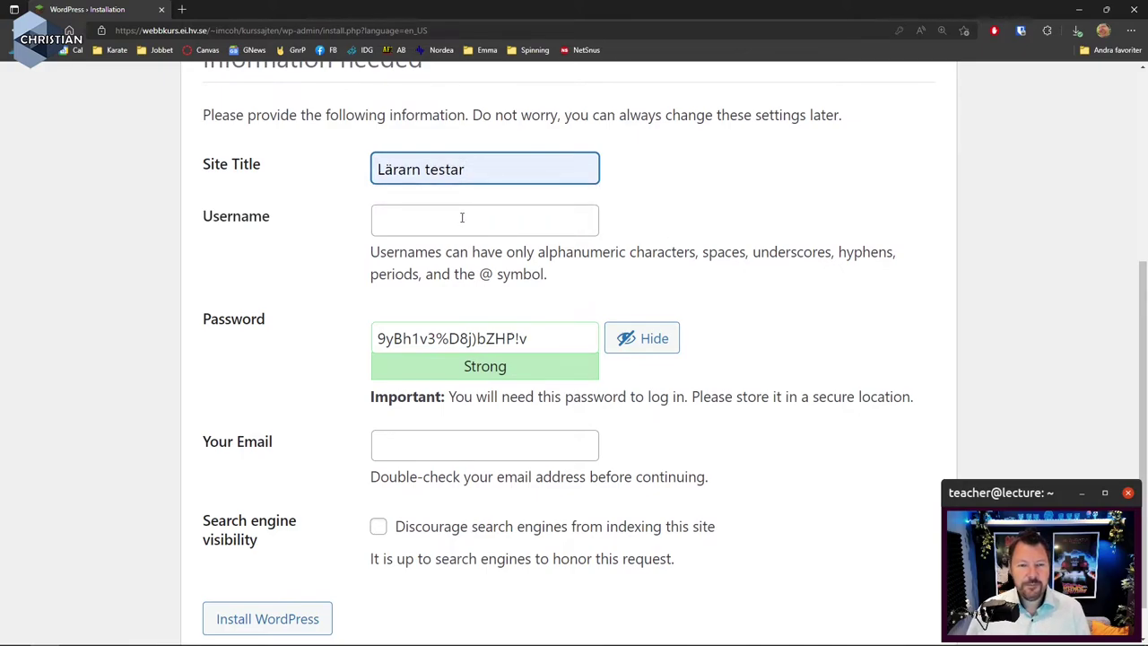
{"action": "left_click", "coordinate": [462, 217]}
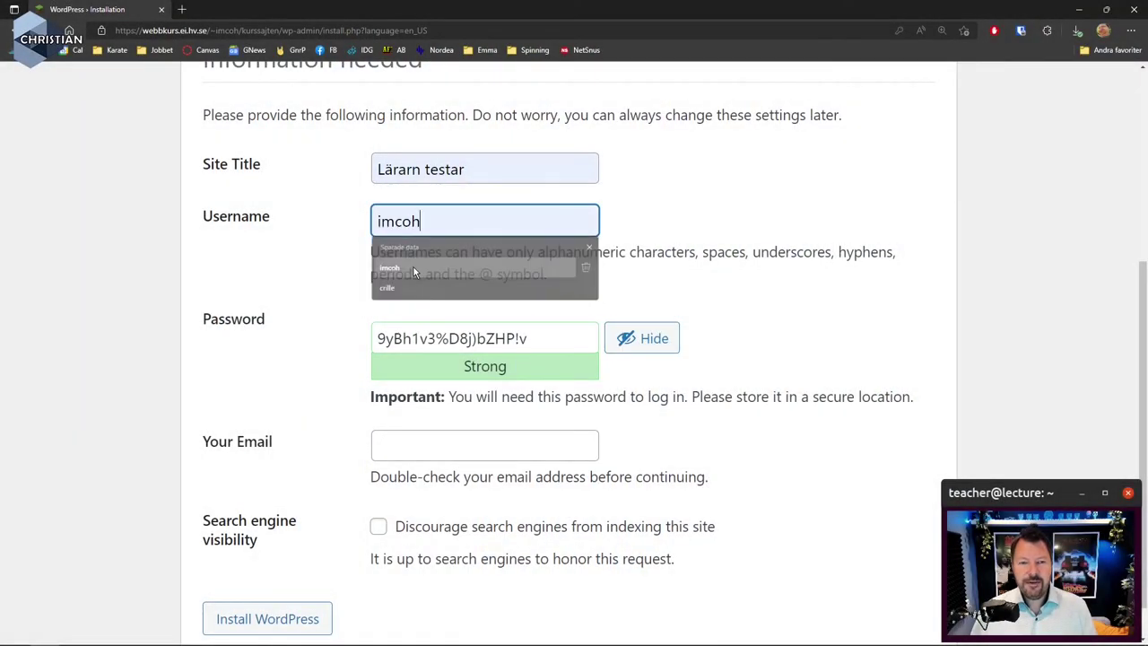
Keep the admin username, fill in the saved admin e-mail, and discourage search-engine indexing
{"action": "left_click", "coordinate": [454, 225]}
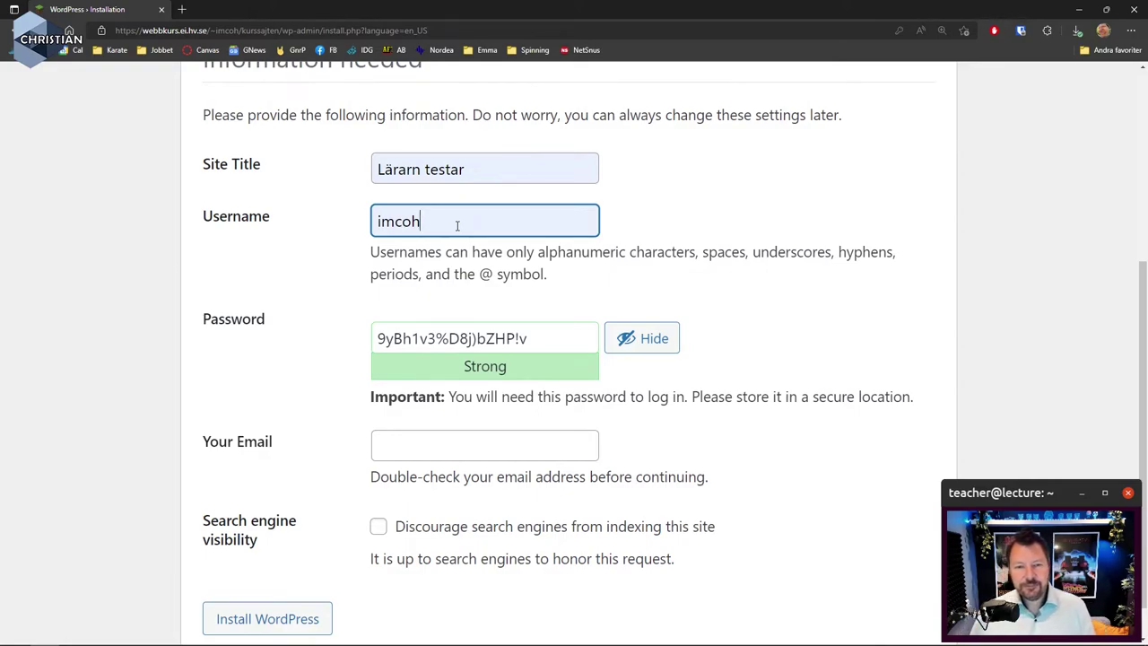
{"action": "left_click", "coordinate": [462, 445]}
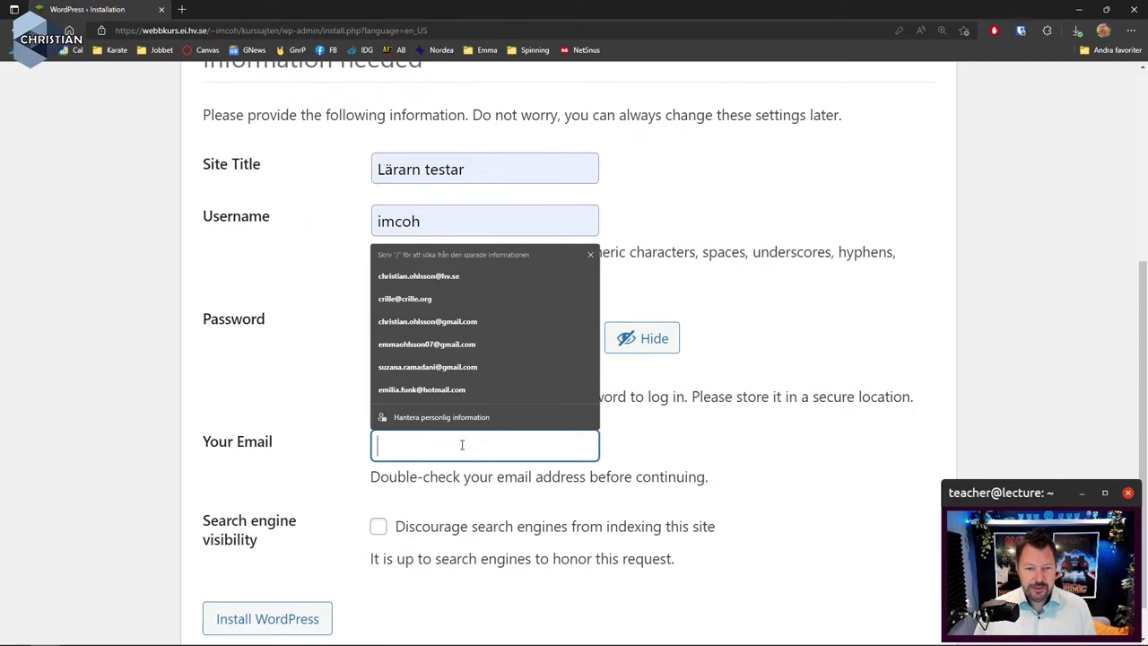
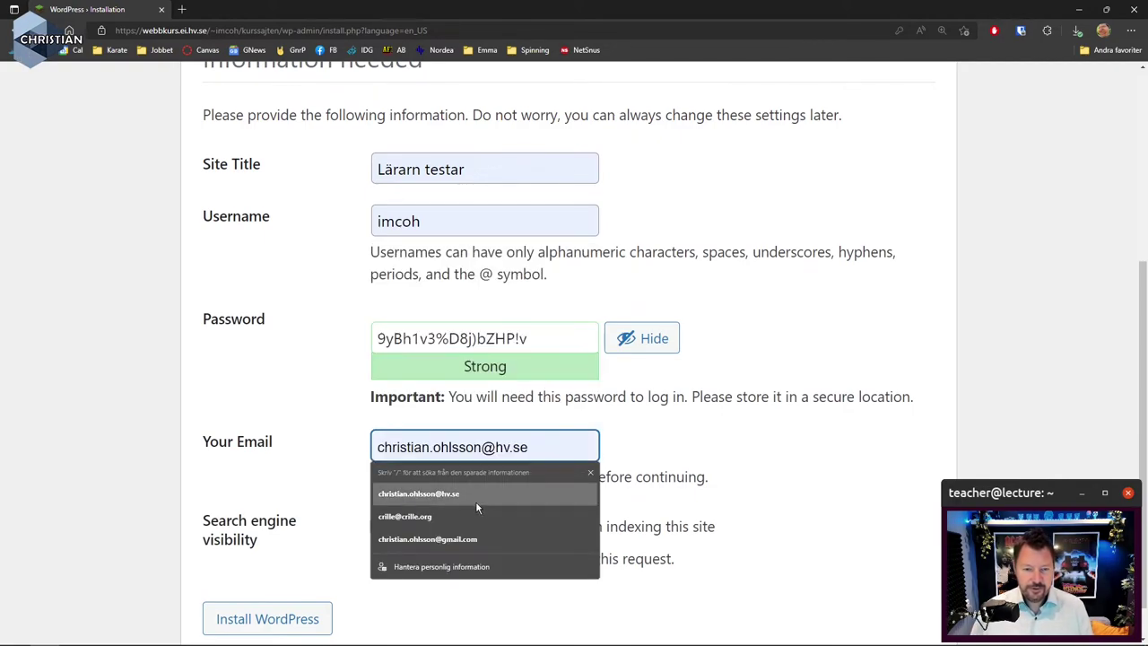
{"action": "left_click", "coordinate": [475, 497]}
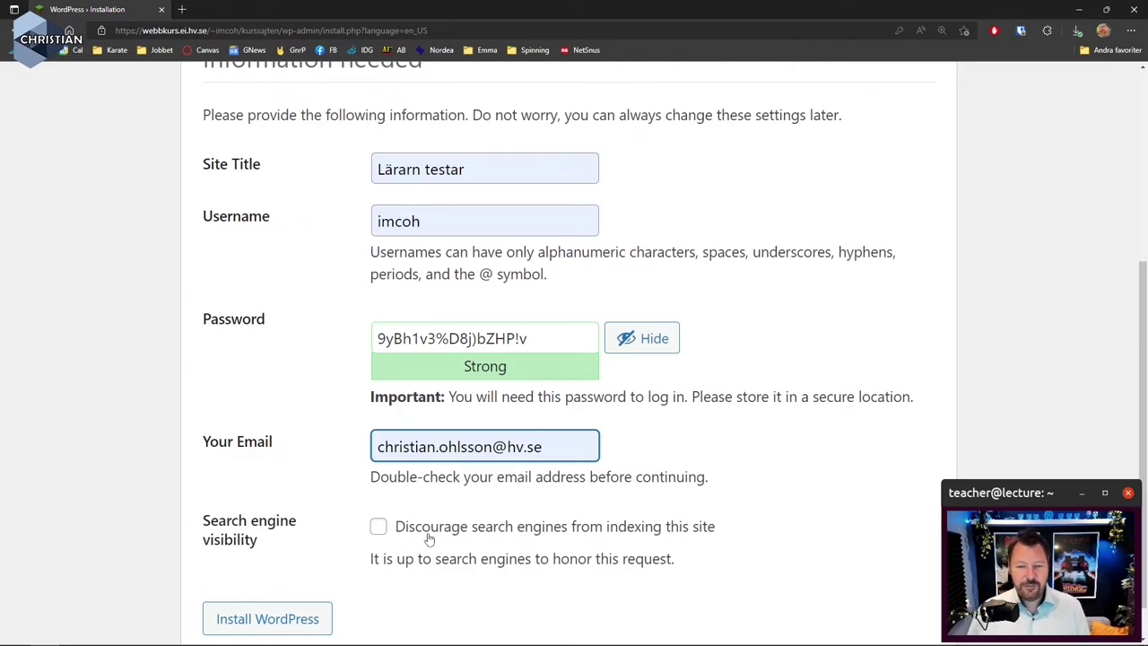
{"action": "left_click", "coordinate": [379, 527]}
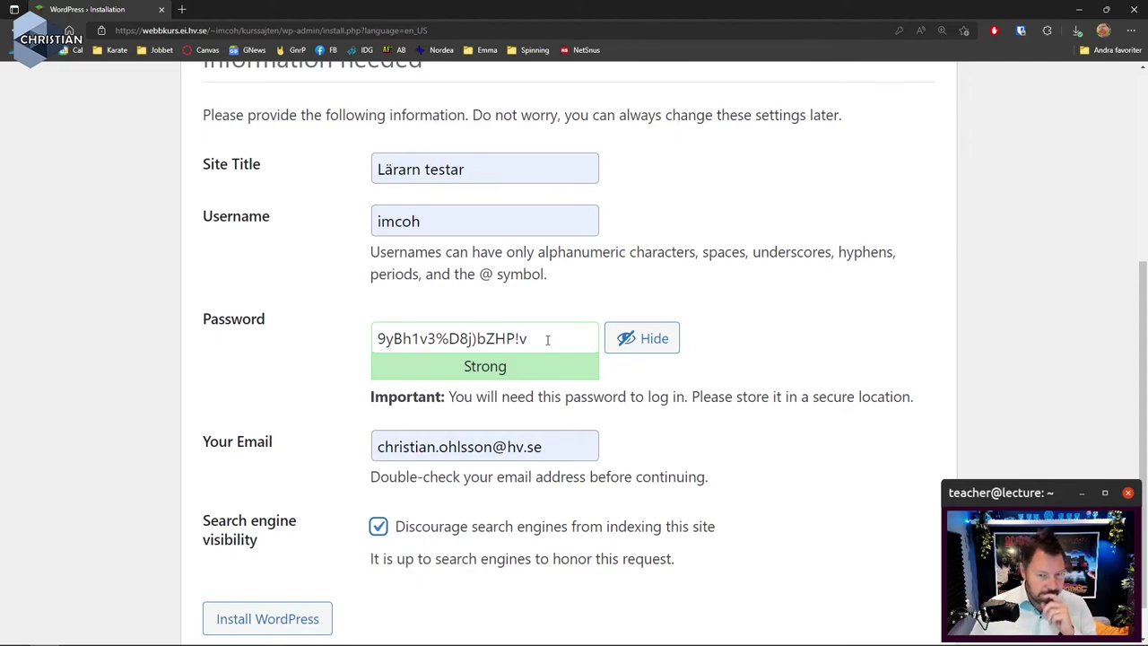
Swap the generated admin password for a custom strong password and install WordPress
{"action": "left_click", "coordinate": [636, 341]}
{"action": "left_click_drag", "start_coordinate": [554, 338], "coordinate": [305, 331]}
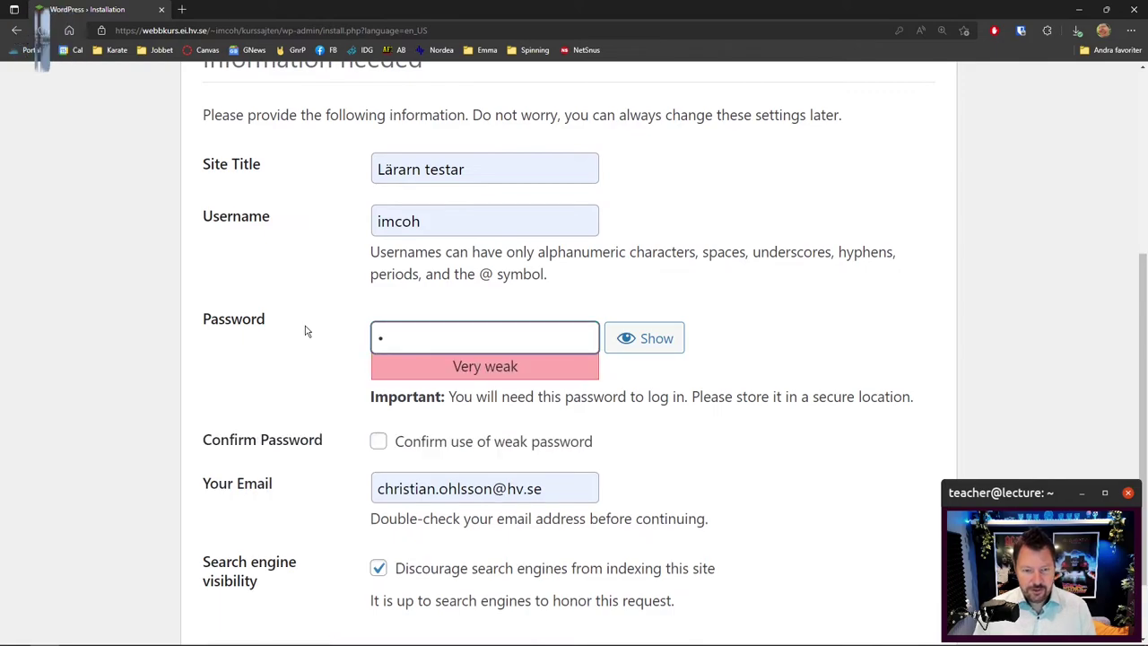
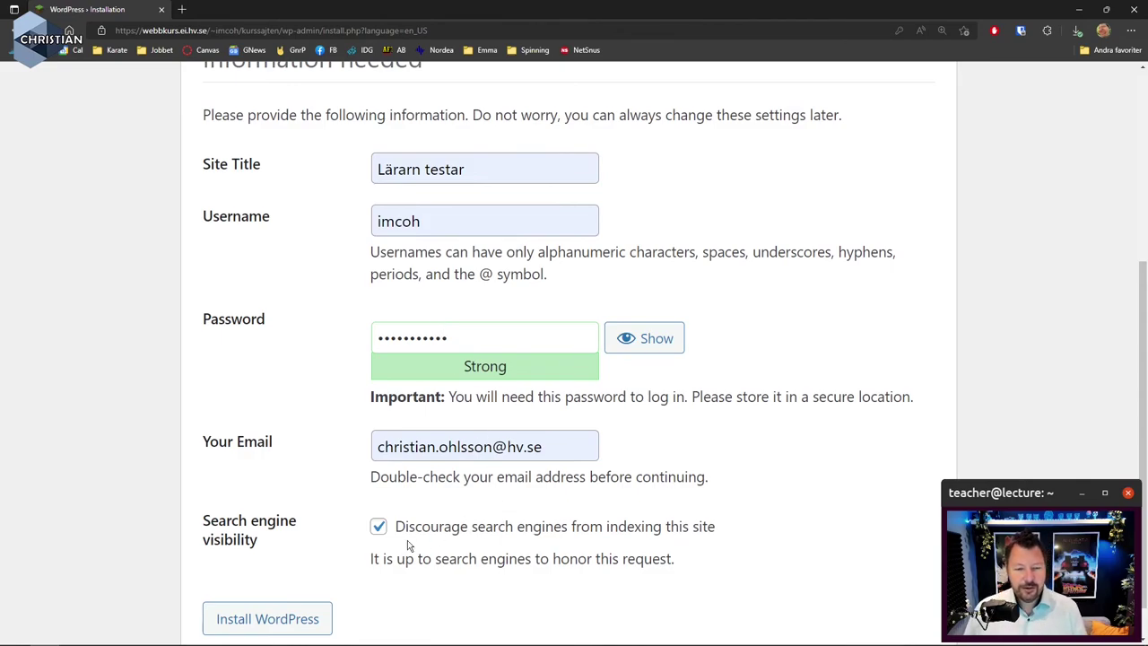
{"action": "left_click", "coordinate": [308, 616]}
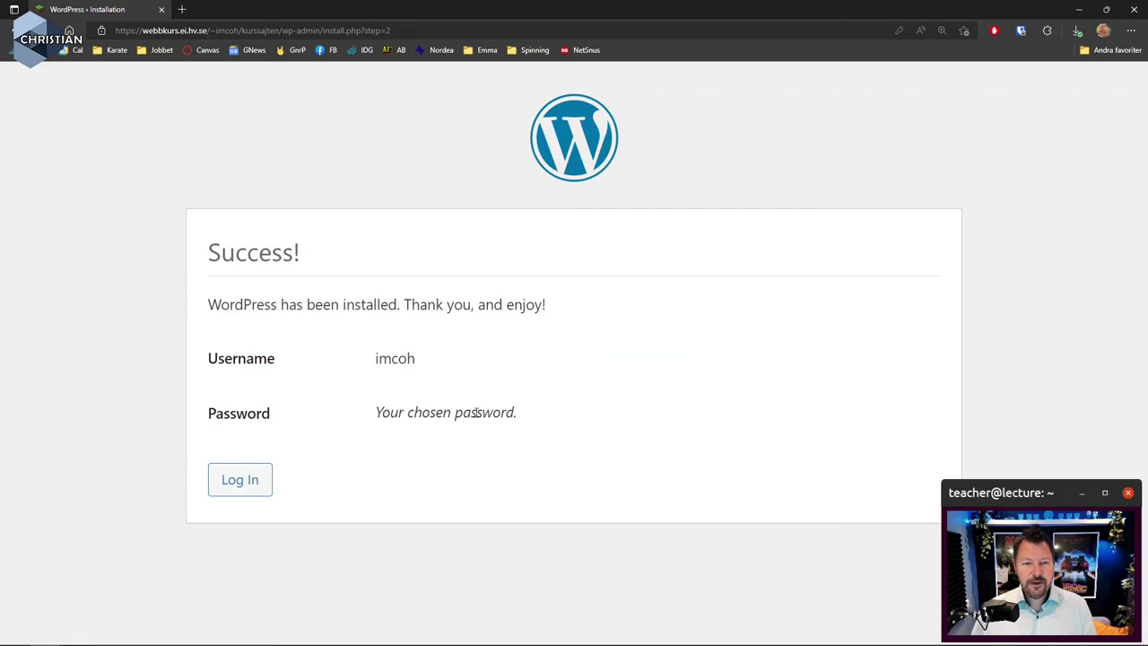
Log in with the admin username and password, then dismiss the dashboard's Welcome panel
{"action": "left_click", "coordinate": [239, 485]}
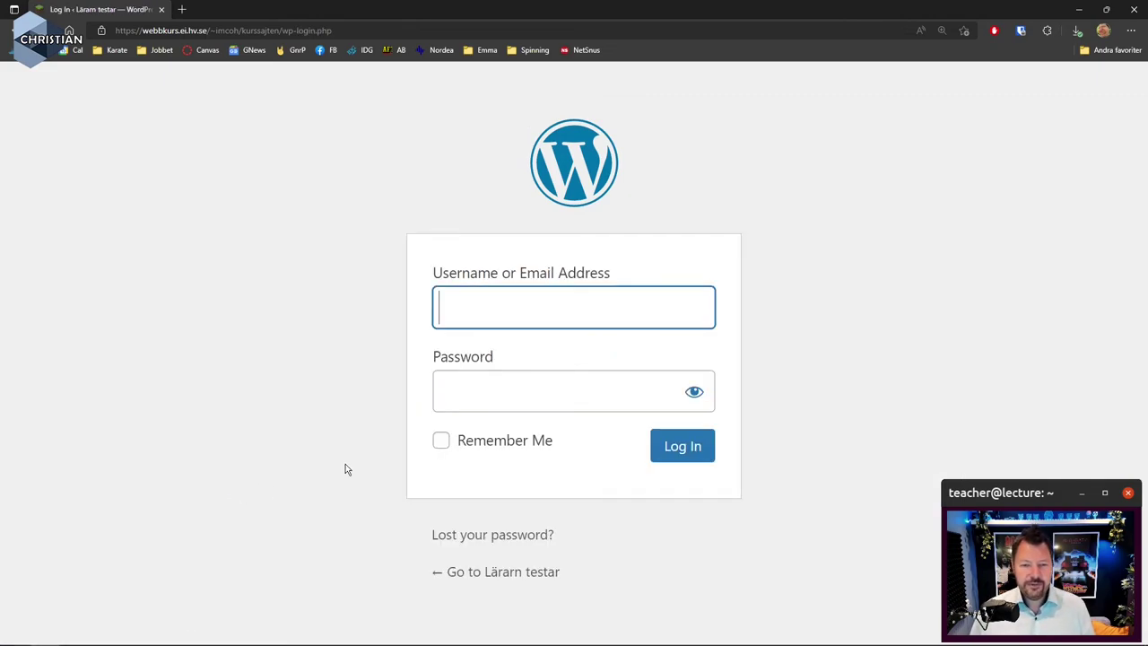
{"action": "type", "text": "imcoh"}
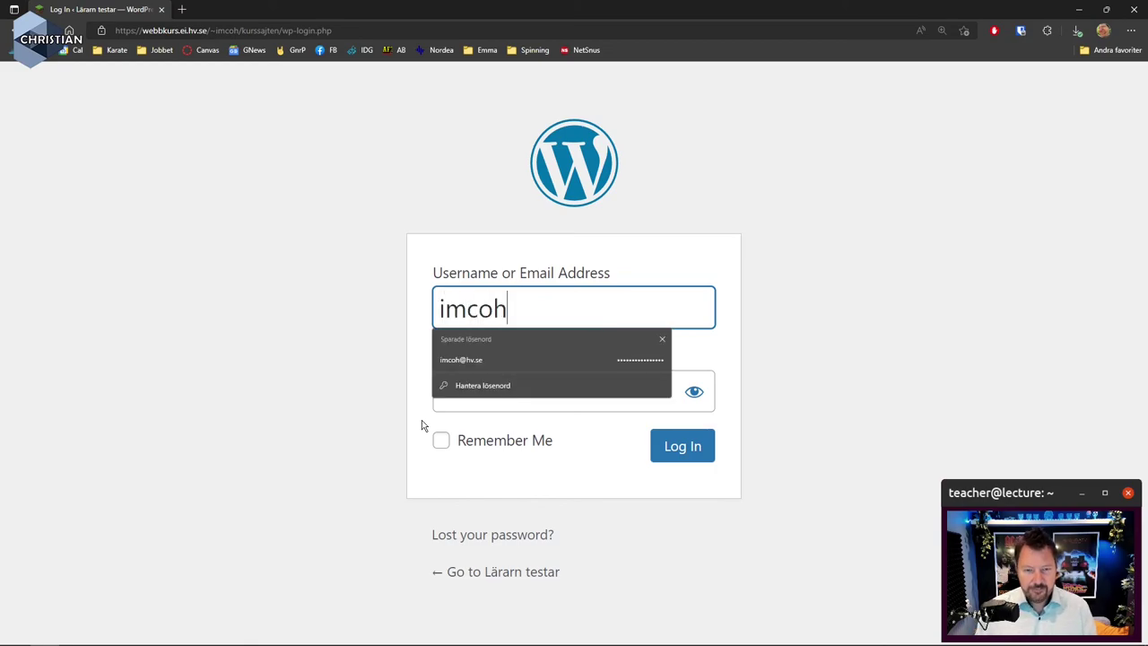
{"action": "key", "text": "Tab"}
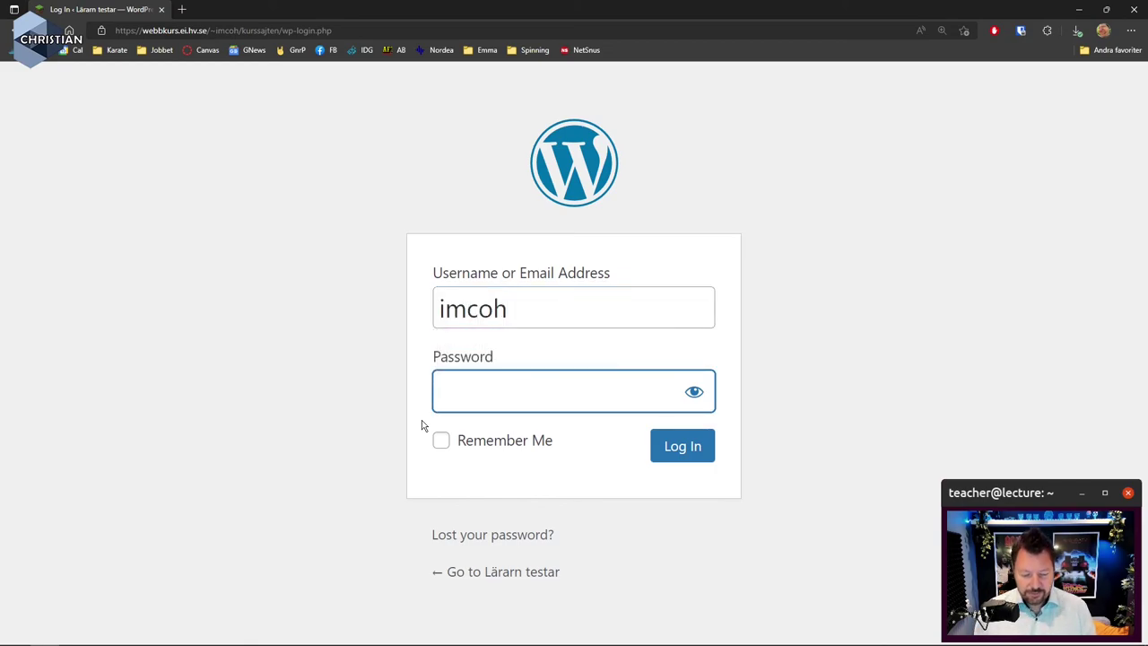
{"action": "type", "text": "***********"}
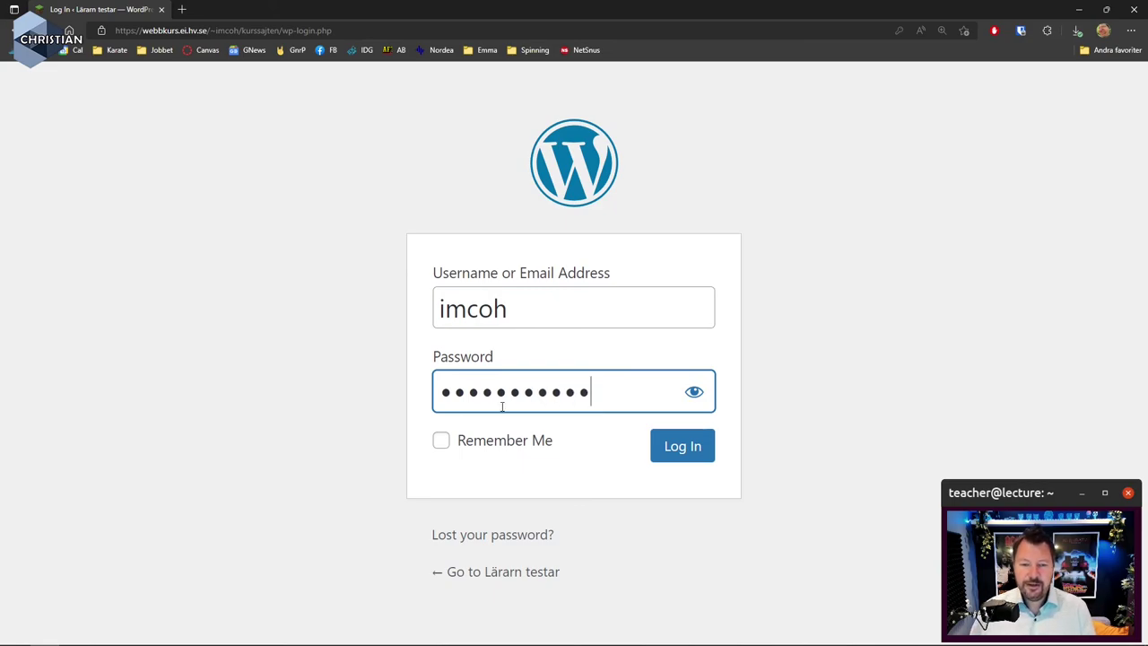
{"action": "left_click", "coordinate": [685, 451]}
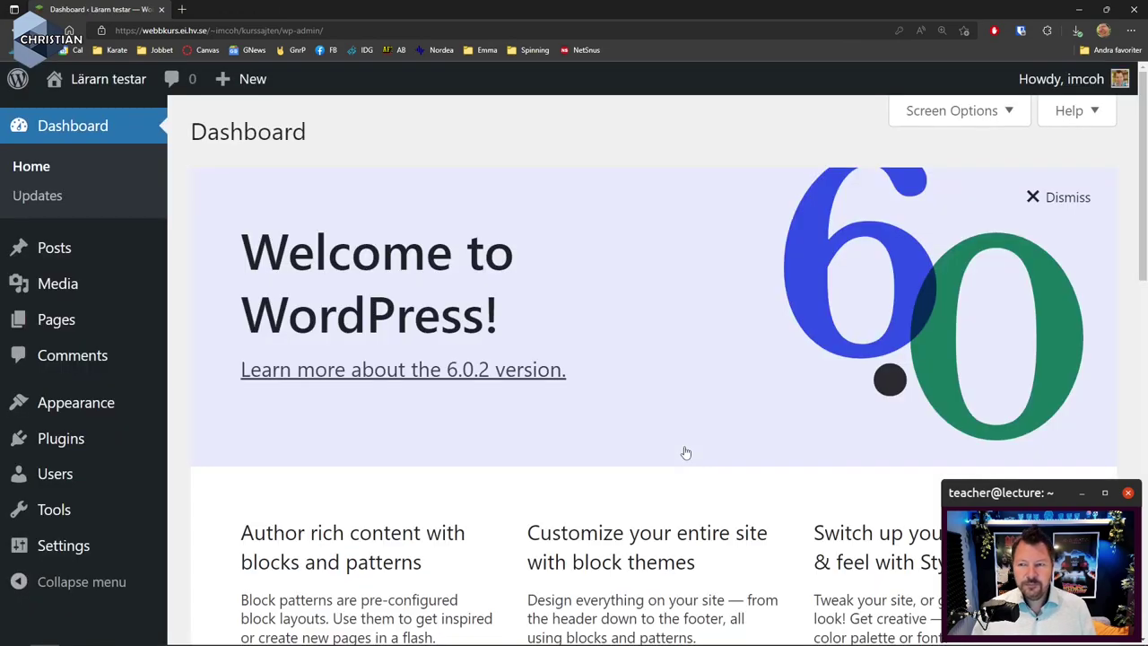
{"action": "left_click", "coordinate": [1059, 201]}
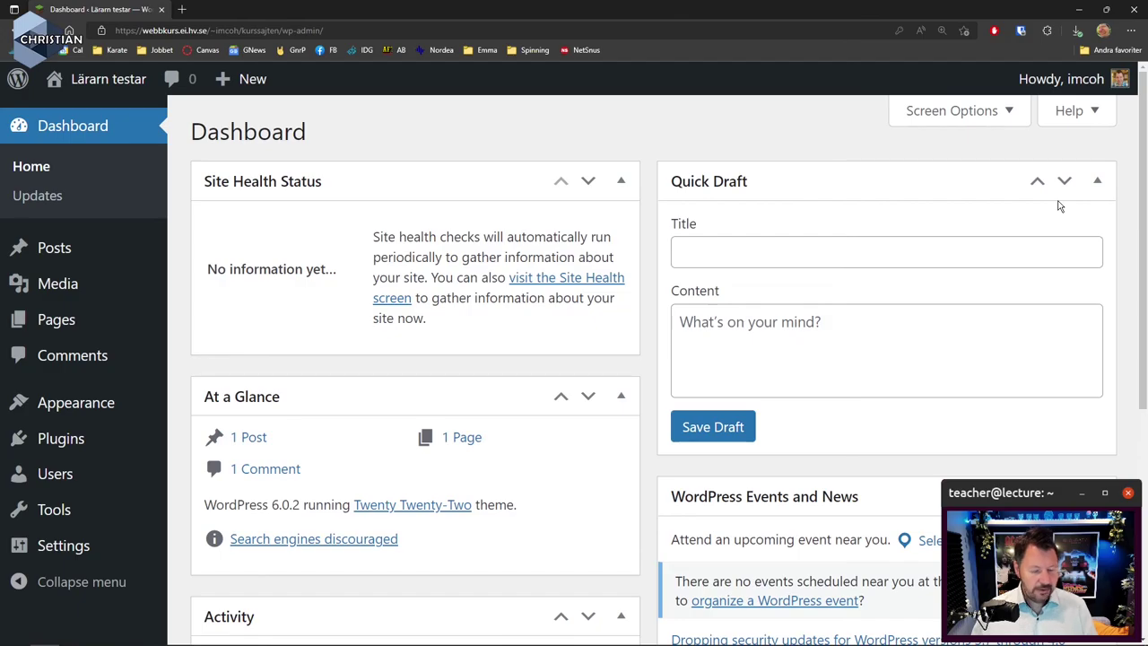